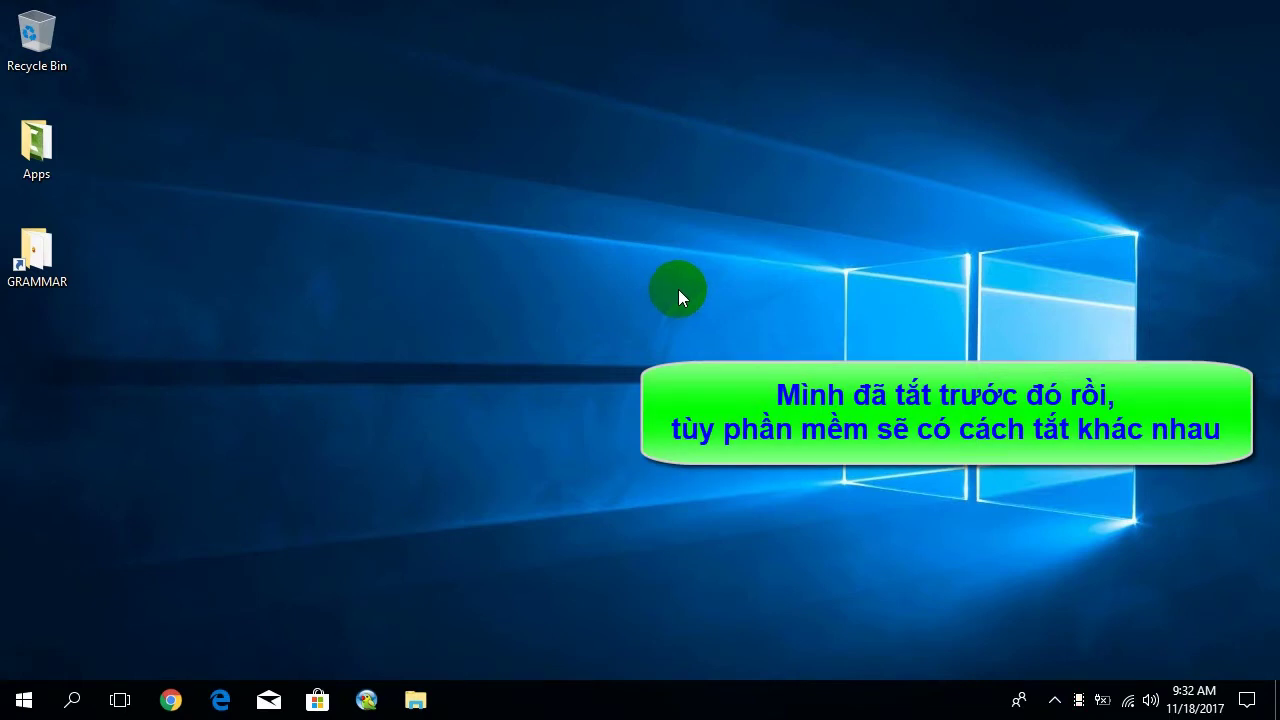
- Open the GRAMMAR folder from its desktop shortcut and select the three setup files
left_click(1054, 700)
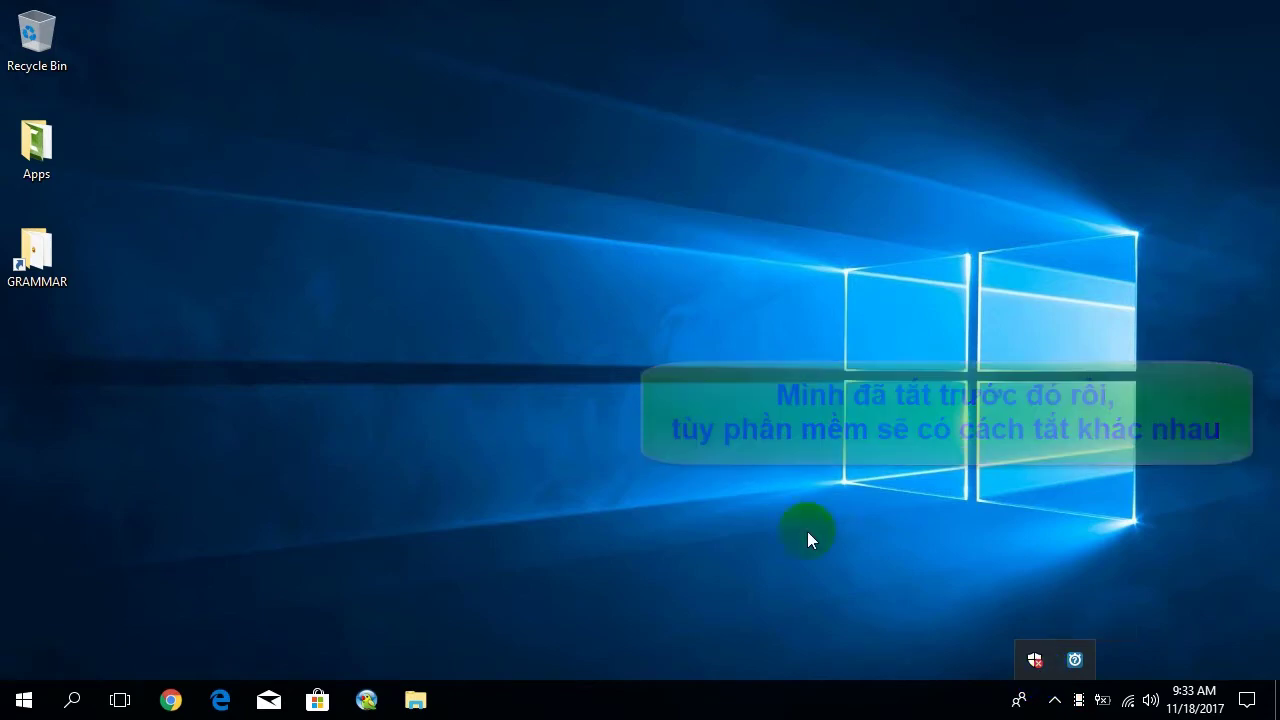
left_click(37, 254)
left_click(37, 254)
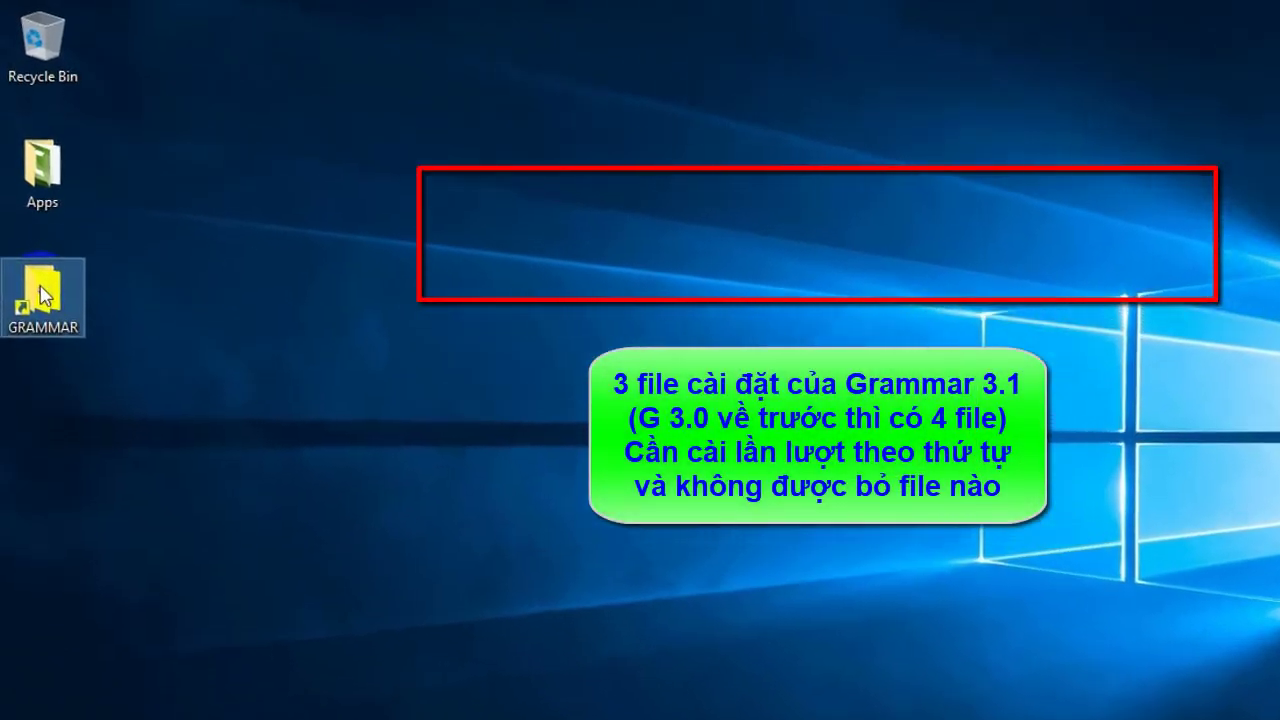
double_click(37, 254)
left_click_drag(530, 286, 506, 210)
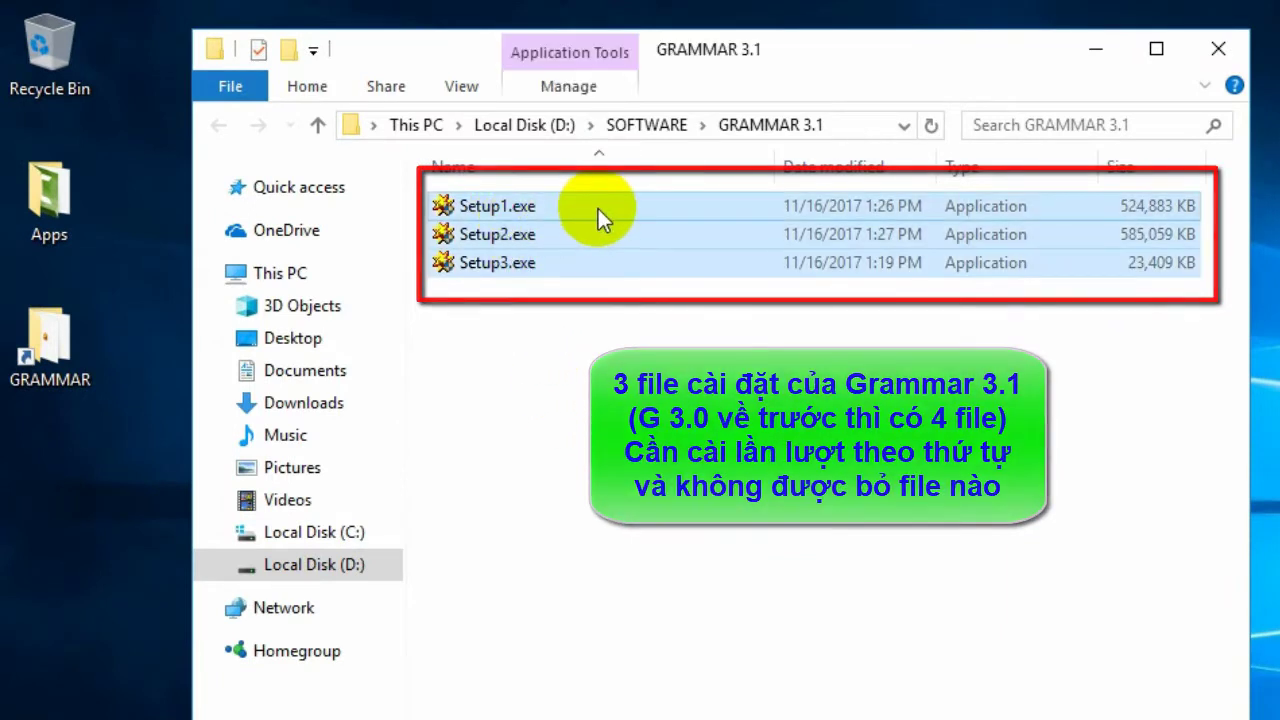
- Run Setup1.exe as administrator and minimize the GRAMMAR 3.1 folder window while it unpacks
left_click(587, 208)
right_click(587, 208)
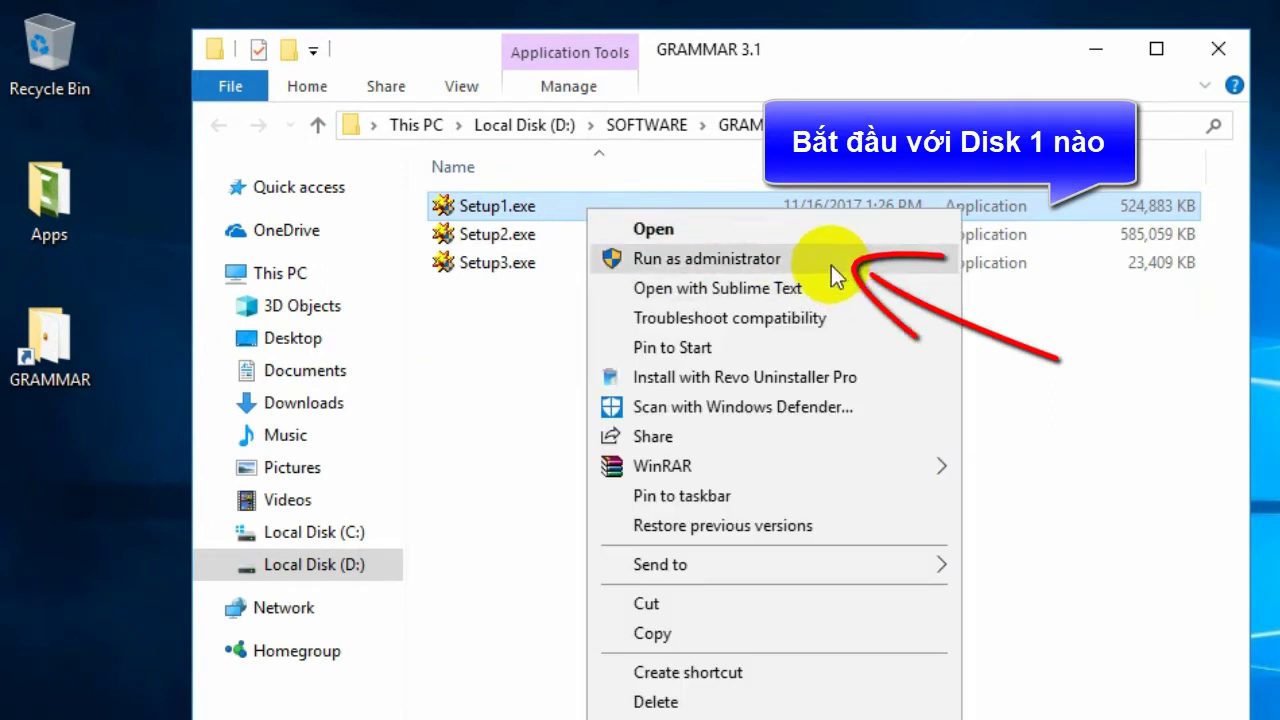
left_click(832, 264)
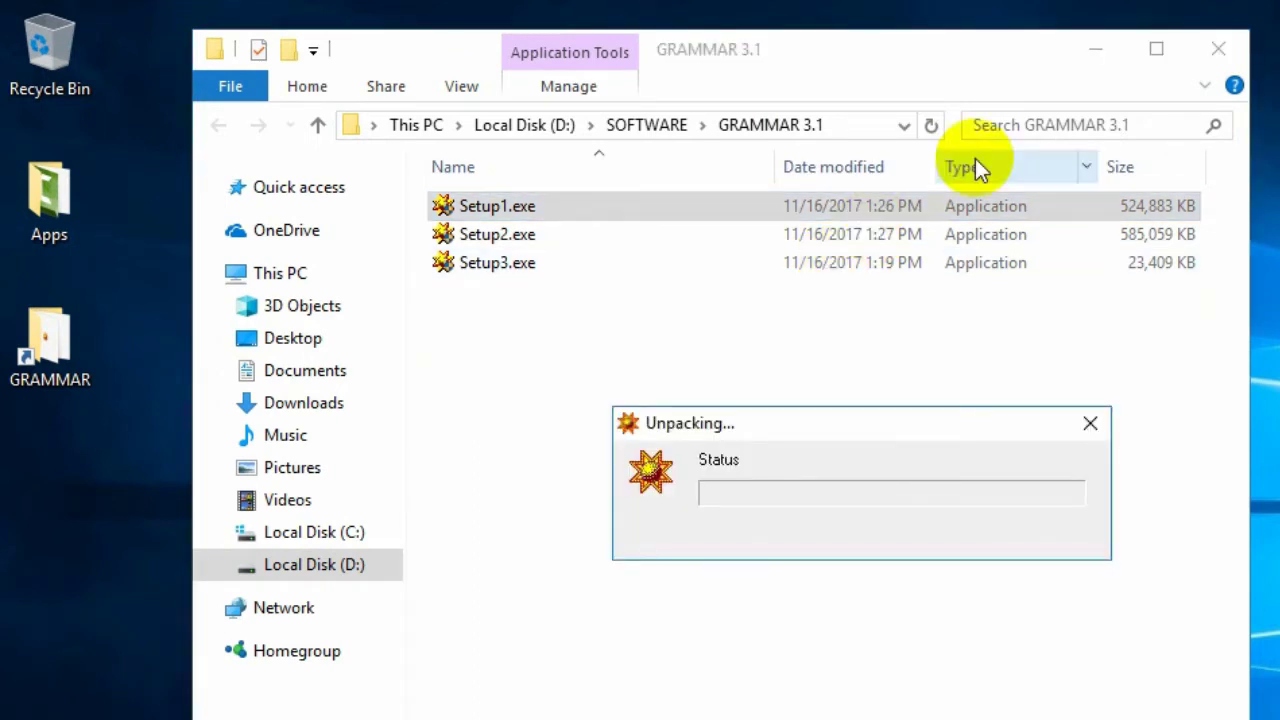
left_click(1096, 49)
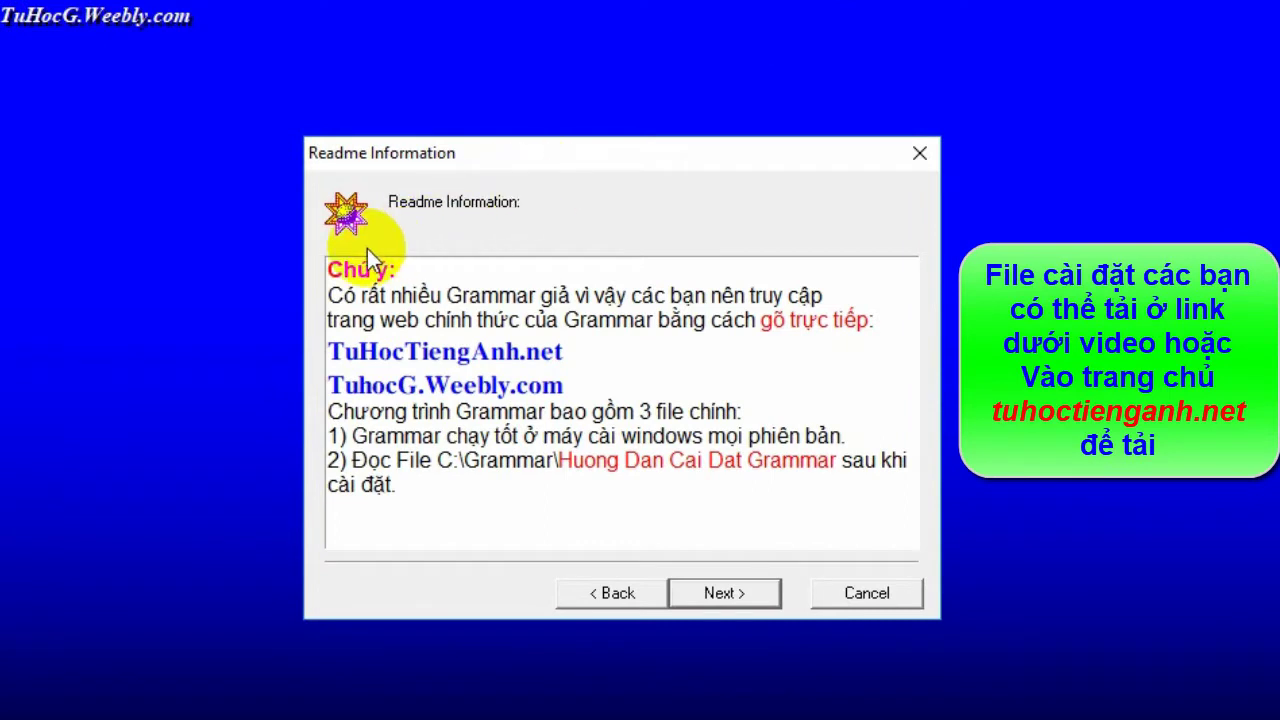
- Review the notice in the first installer's Readme Information and continue to the destination choice
left_click_drag(327, 268, 398, 270)
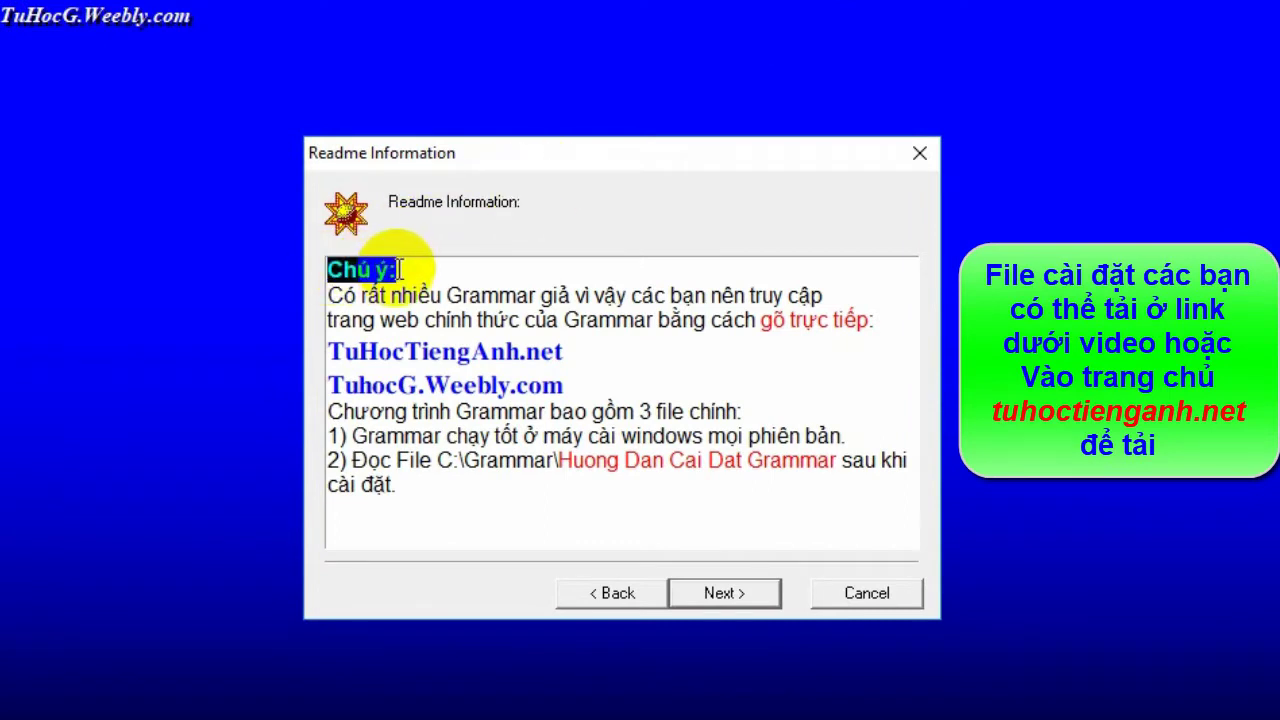
left_click_drag(328, 292, 598, 488)
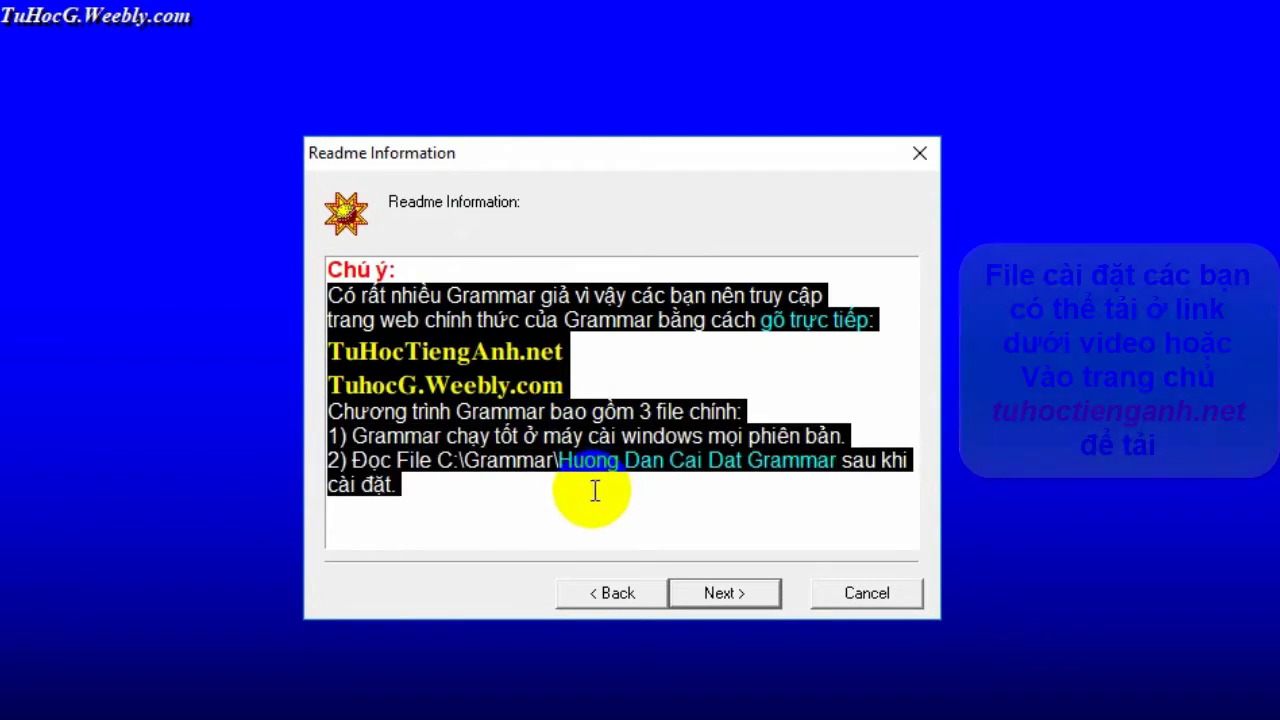
left_click(595, 490)
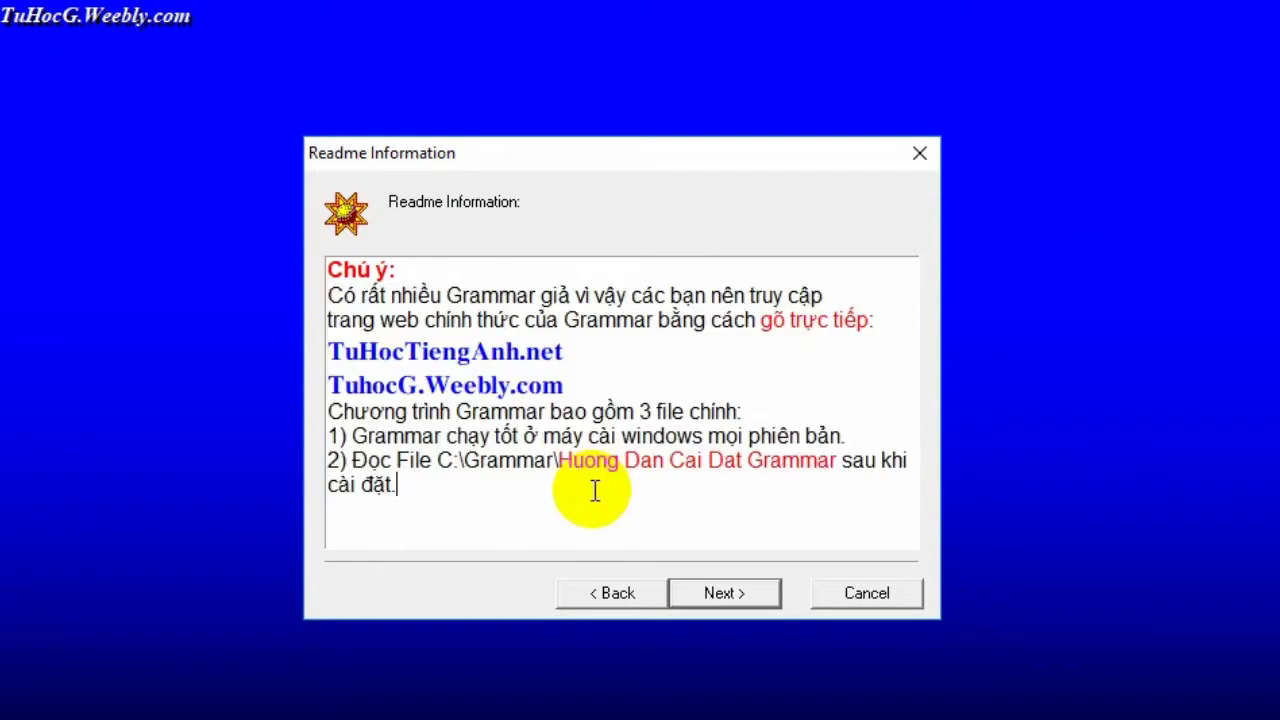
left_click(741, 604)
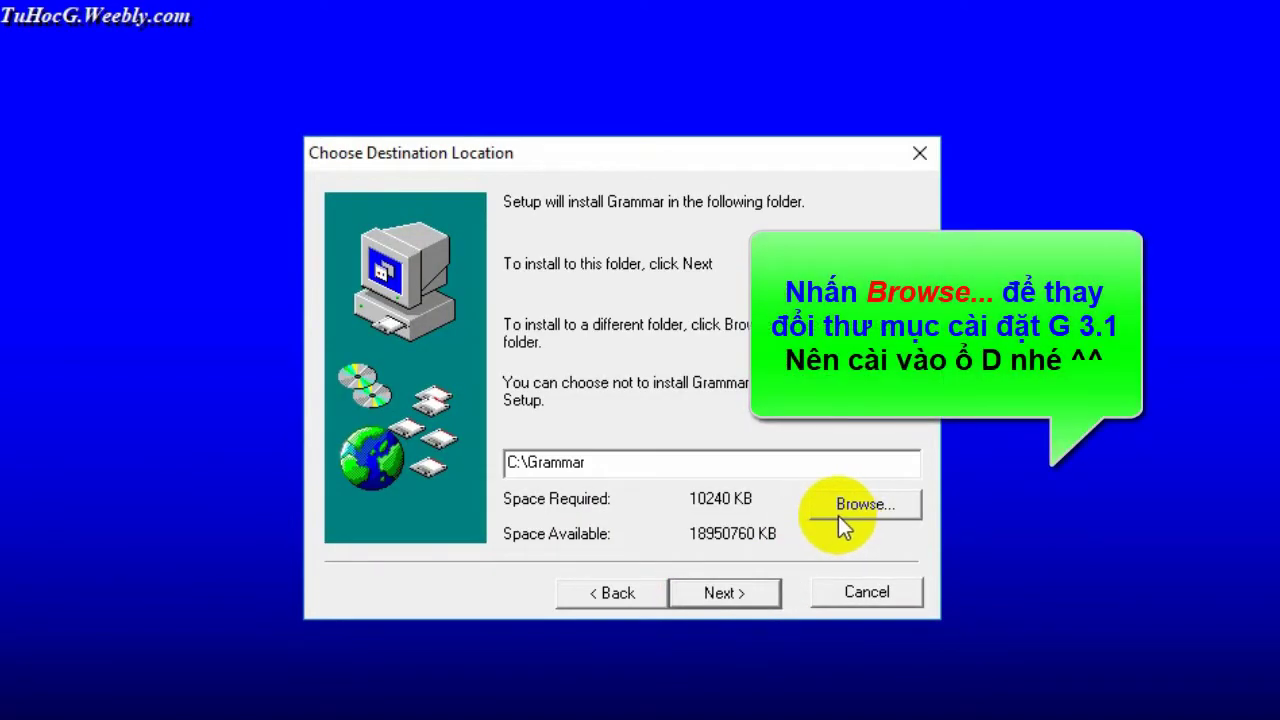
- Set the installation folder of the first setup to D:\GRAMMAR and start installing
left_click(840, 518)
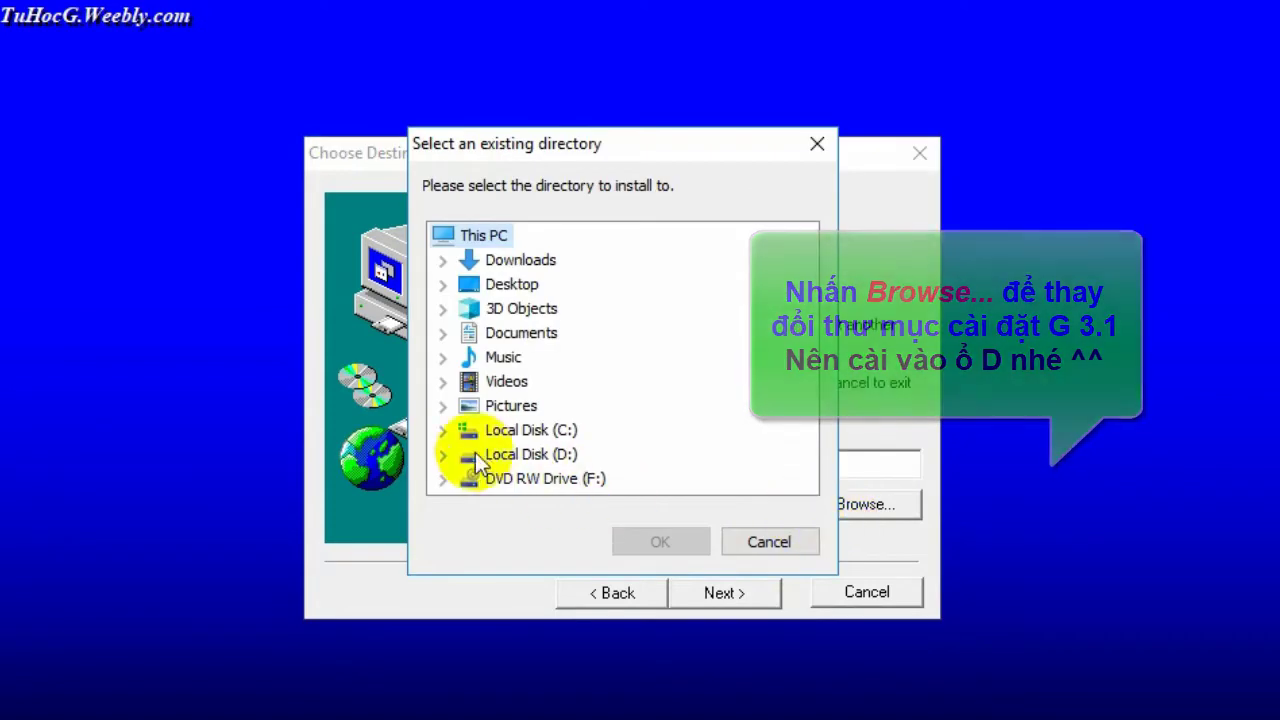
left_click(443, 454)
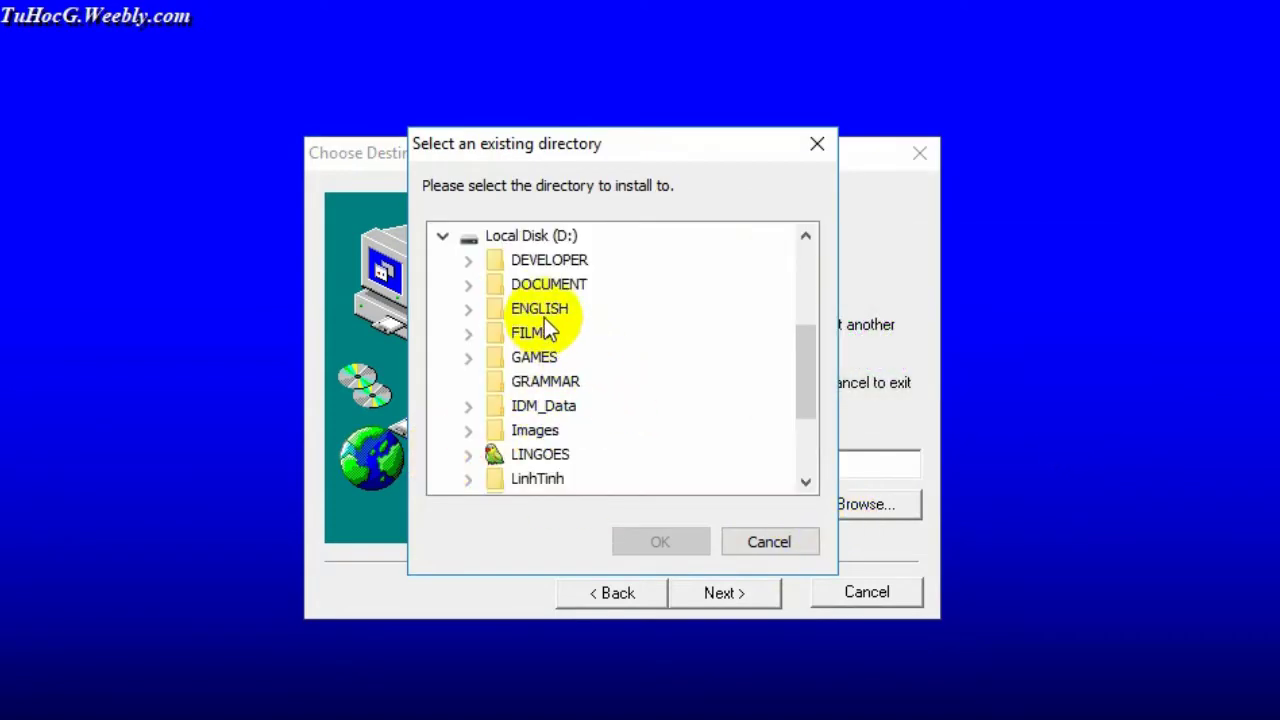
left_click(560, 382)
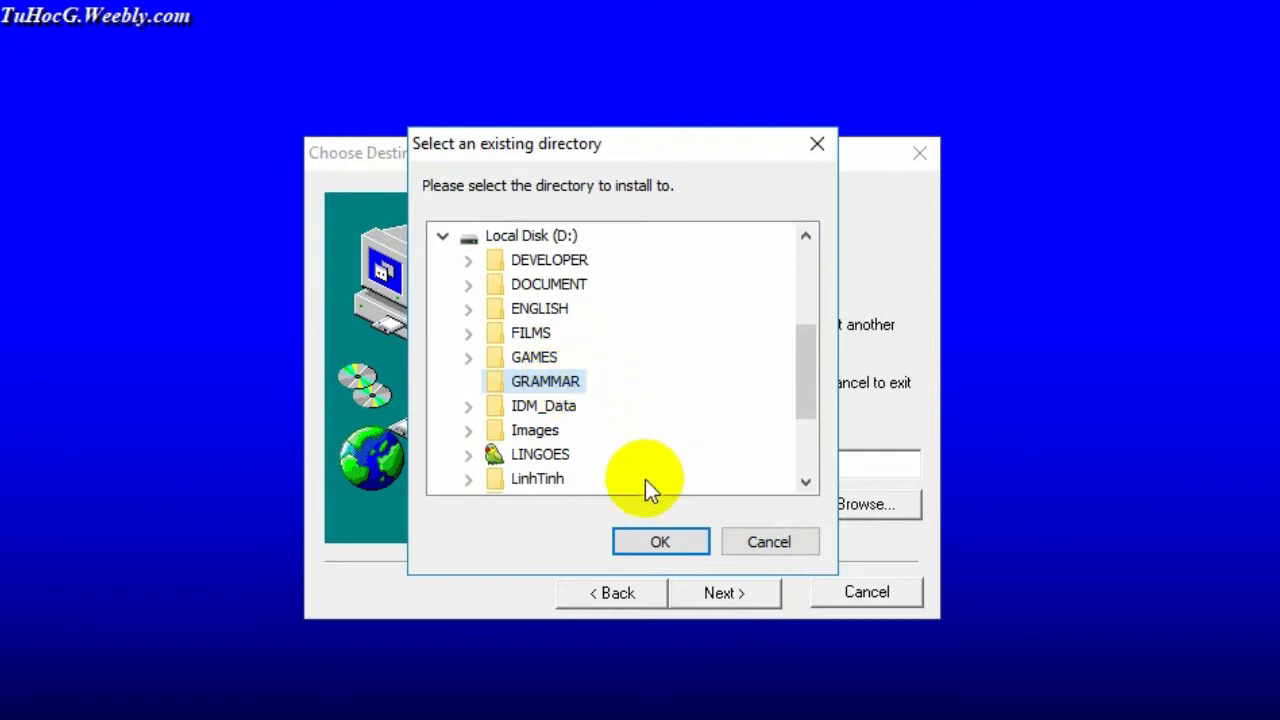
left_click(686, 544)
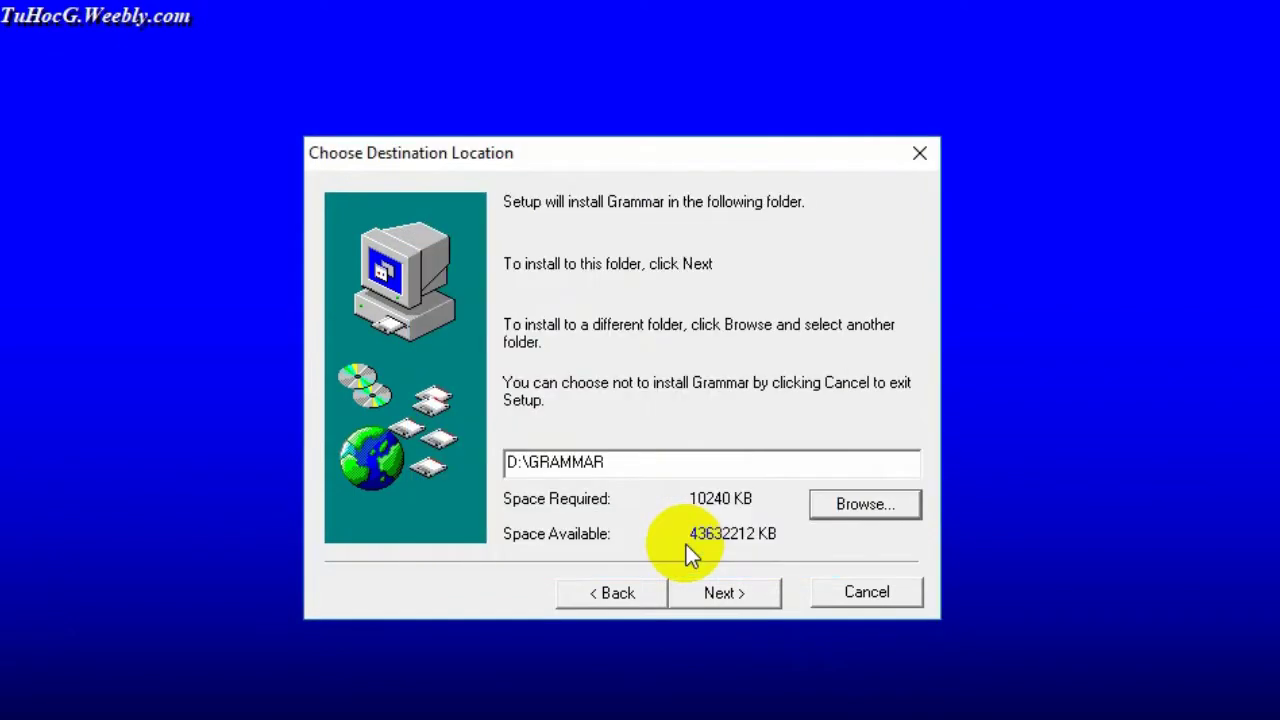
left_click(756, 593)
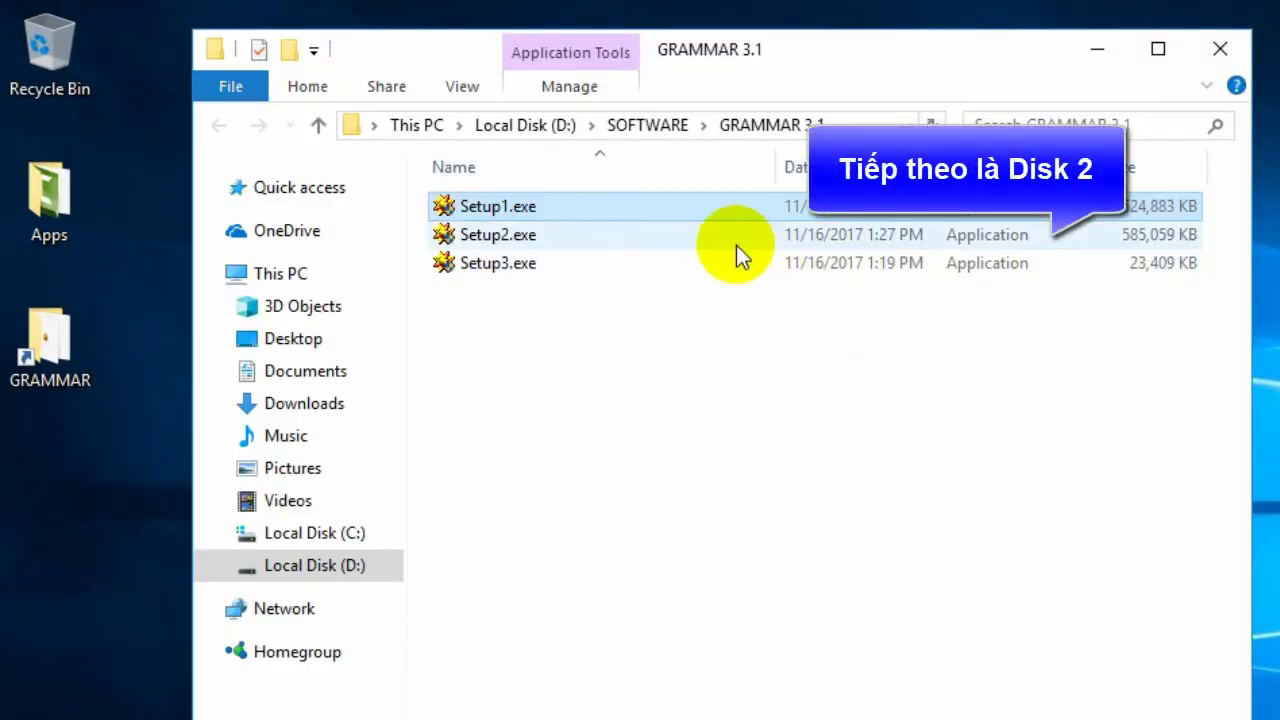
- Run Setup2.exe as administrator and minimize the folder window during unpacking
left_click(737, 246)
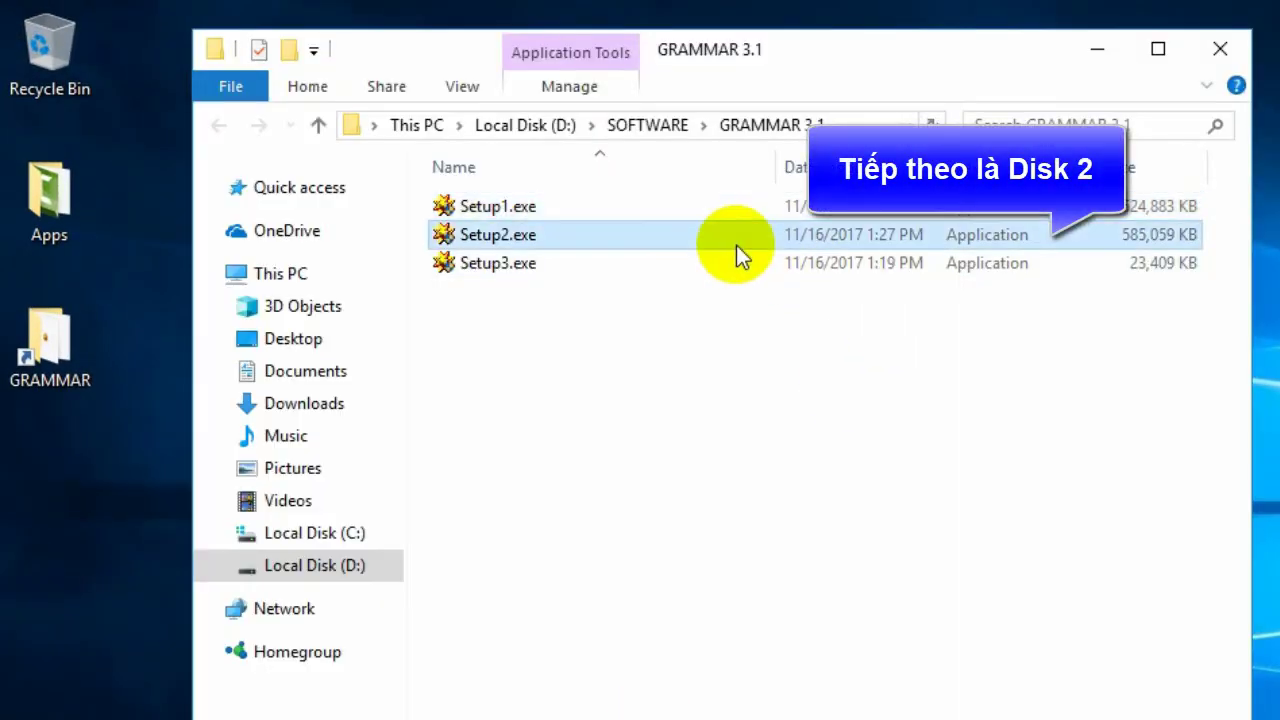
right_click(680, 244)
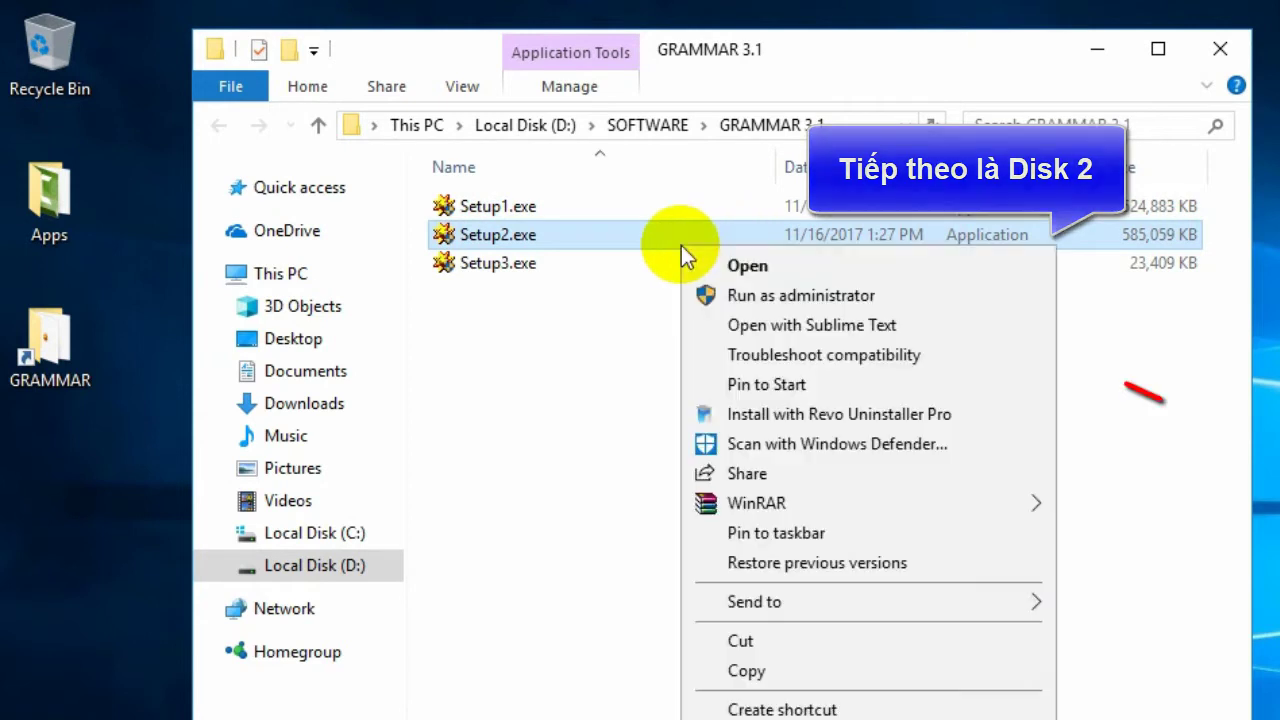
left_click(919, 294)
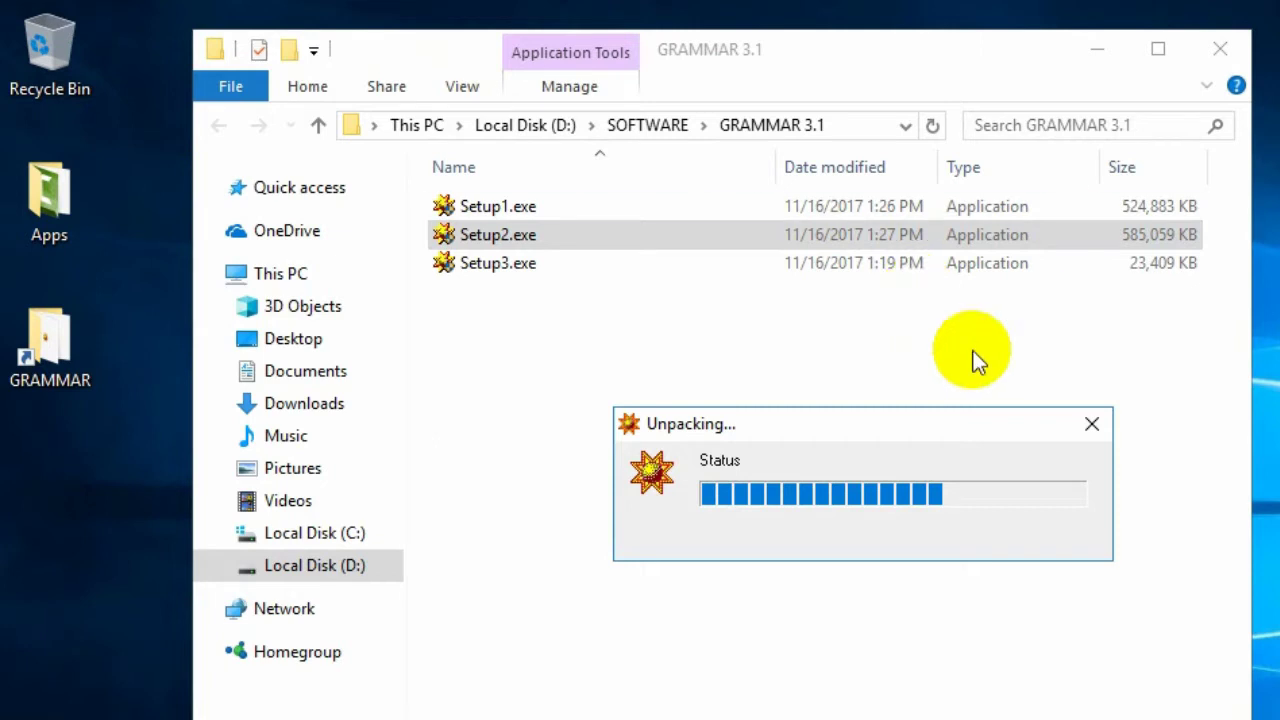
left_click(1106, 50)
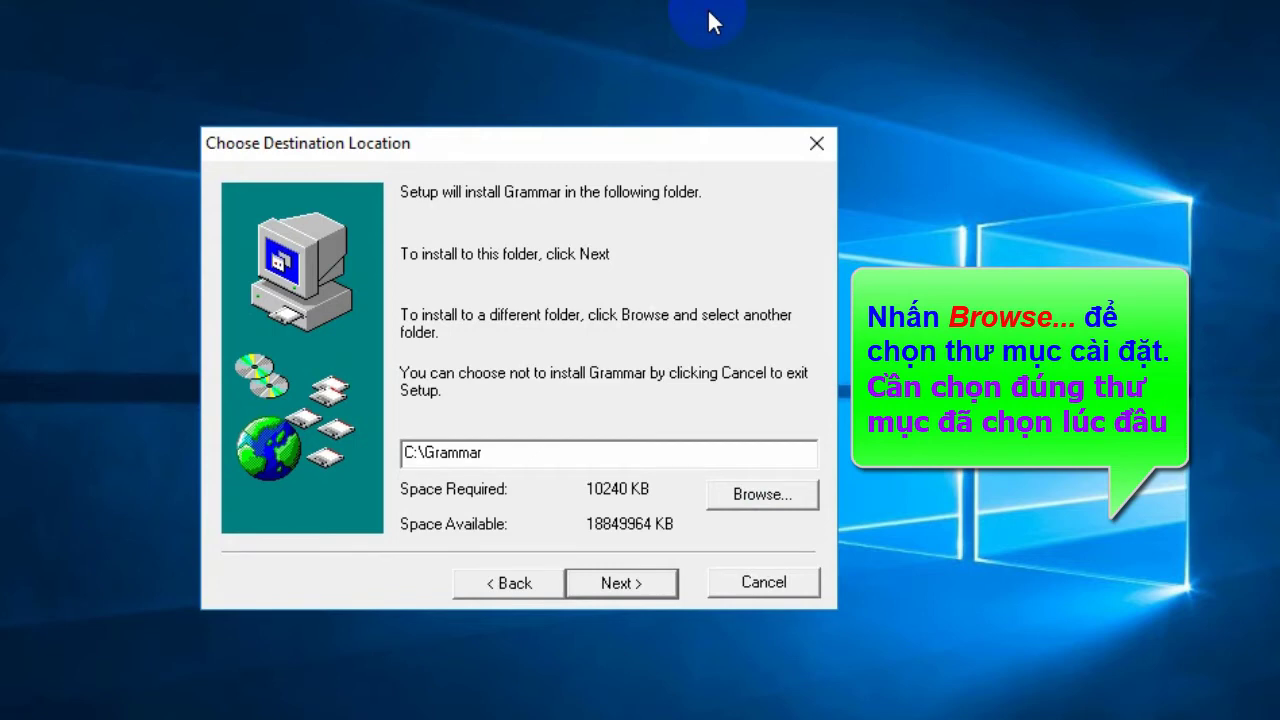
- Choose the existing D:\GRAMMAR folder as the second setup's destination and proceed with the installation
left_click(751, 492)
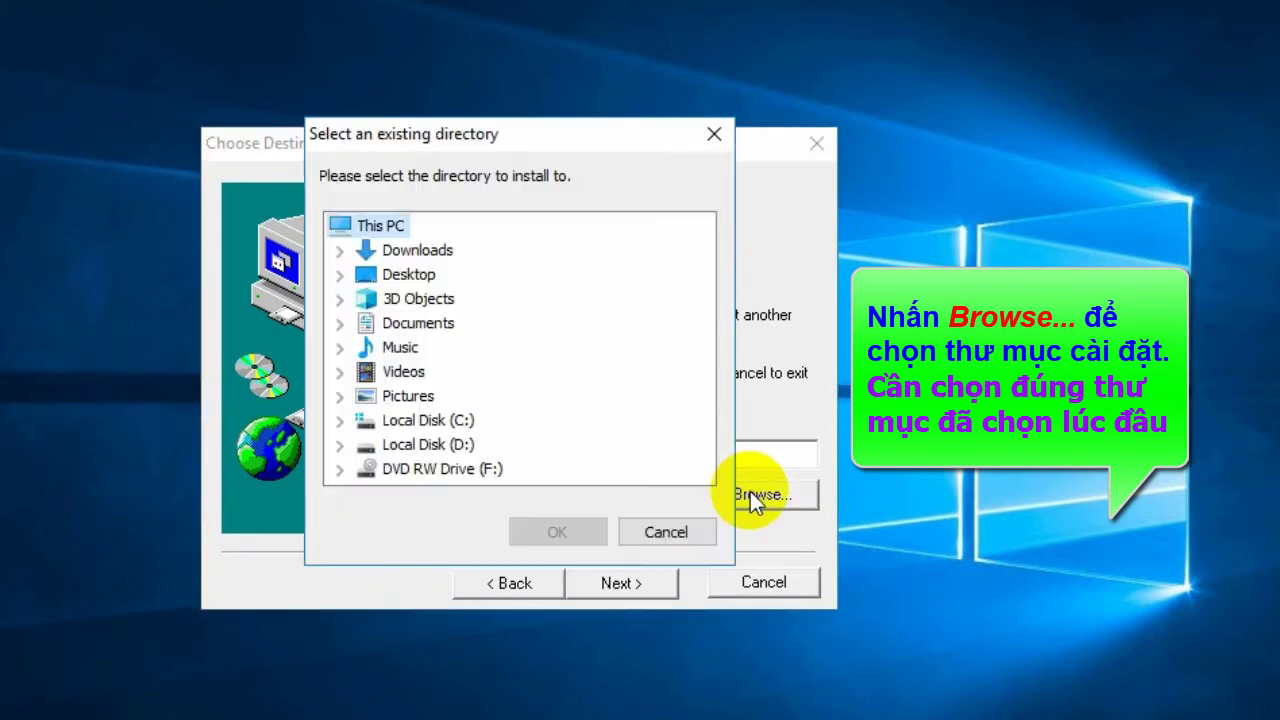
left_click(339, 443)
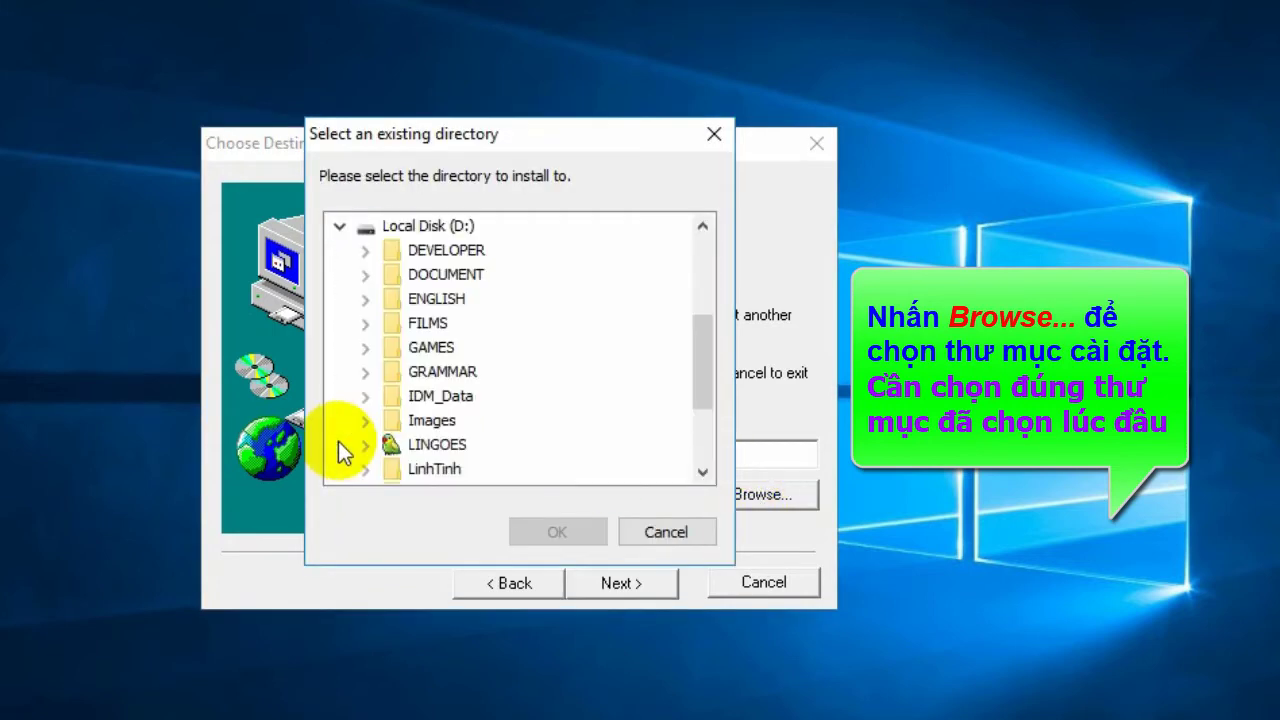
left_click(464, 374)
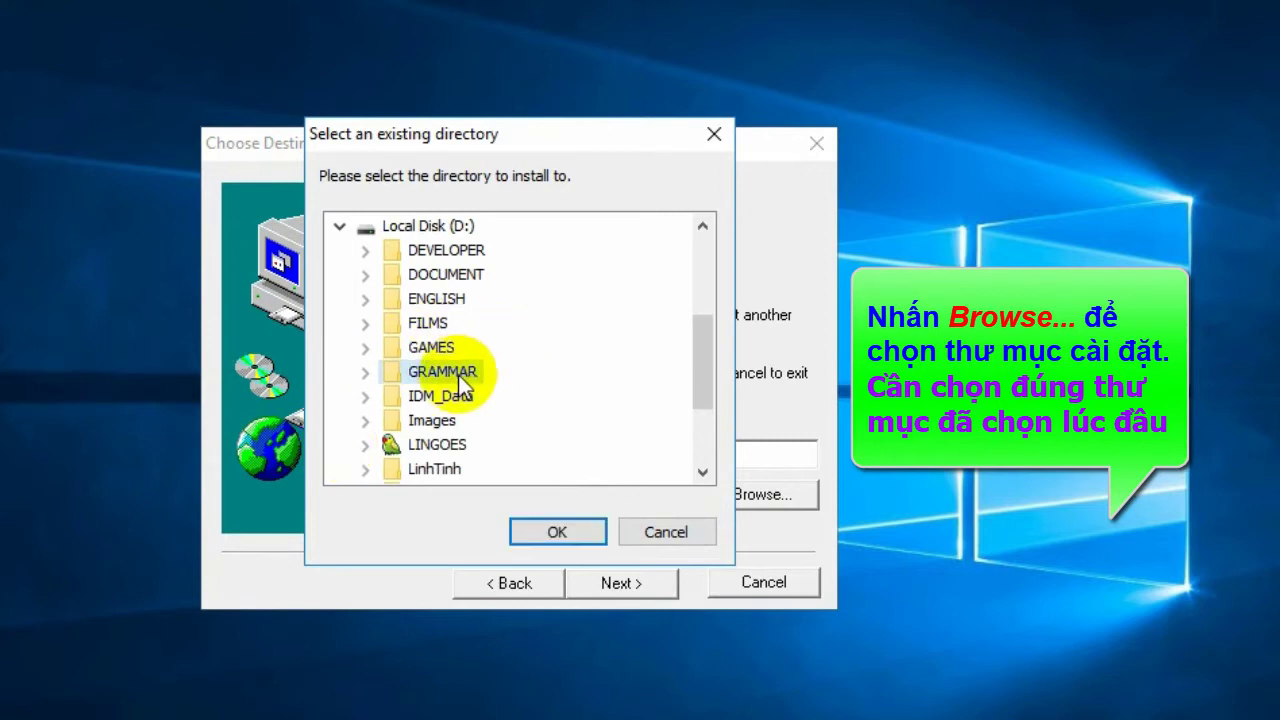
left_click(594, 533)
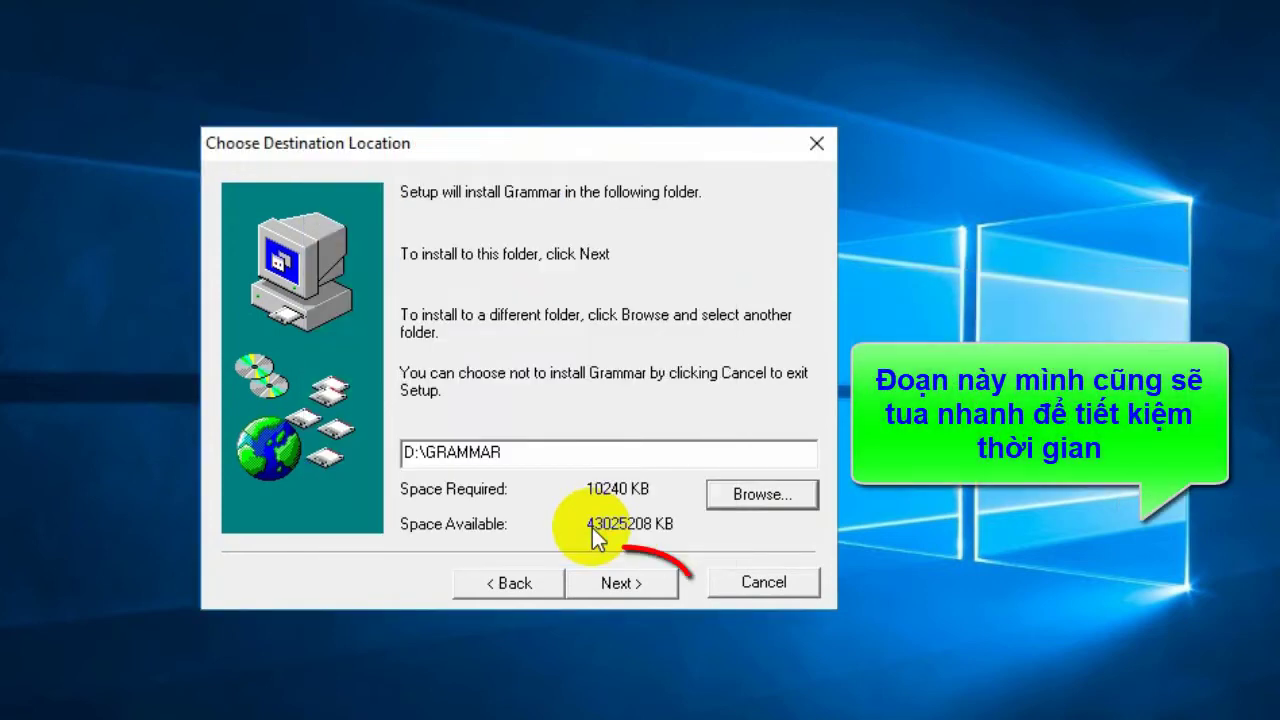
left_click(658, 583)
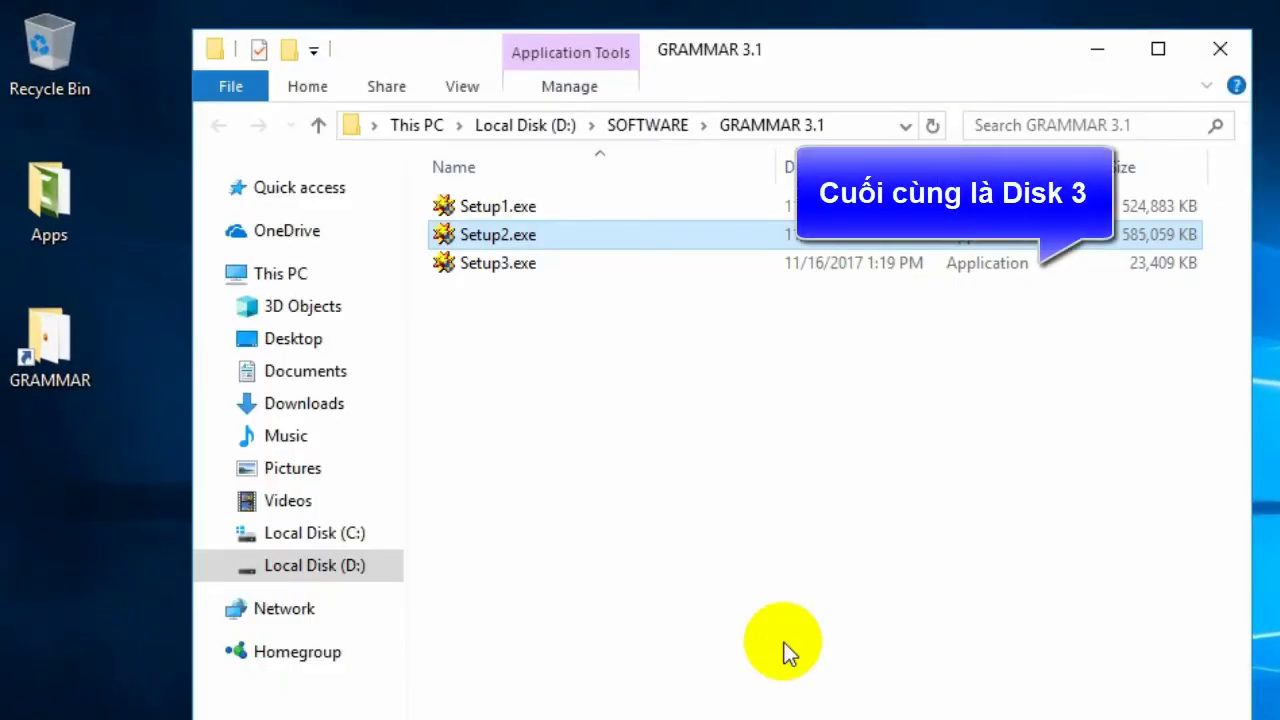
- Run Setup3.exe as administrator and continue past its Readme Information page
left_click(659, 265)
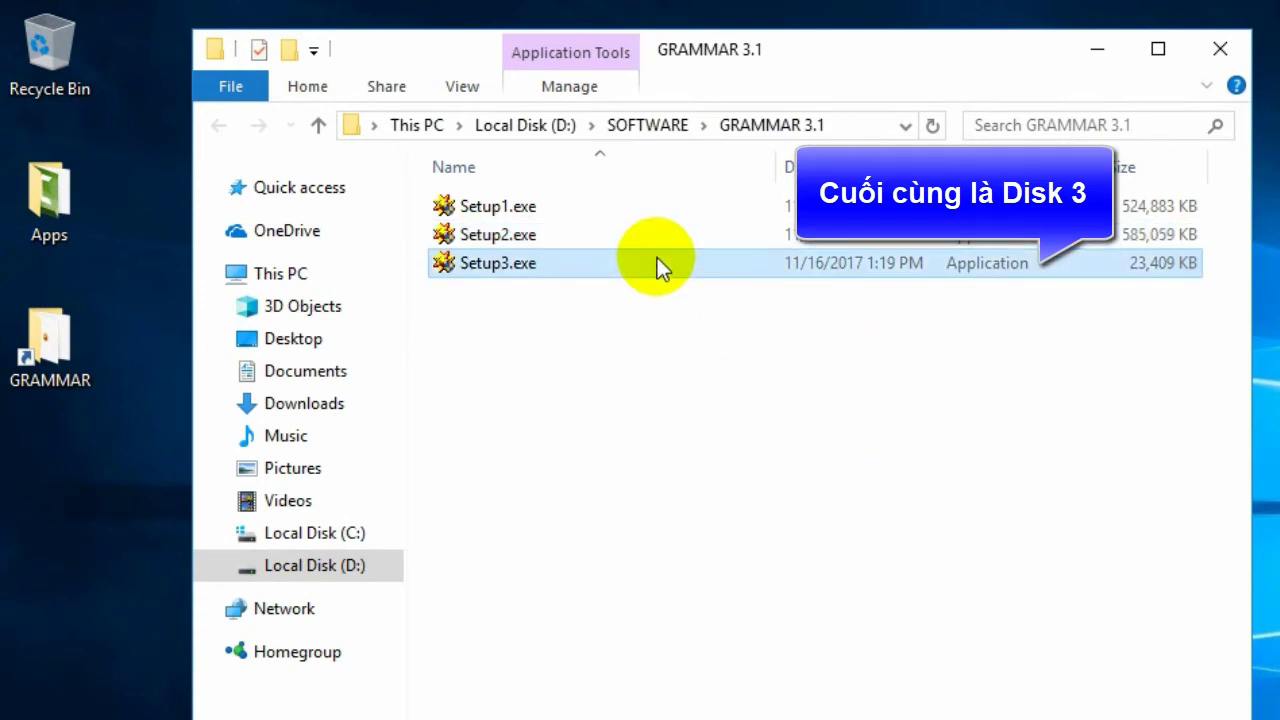
right_click(655, 257)
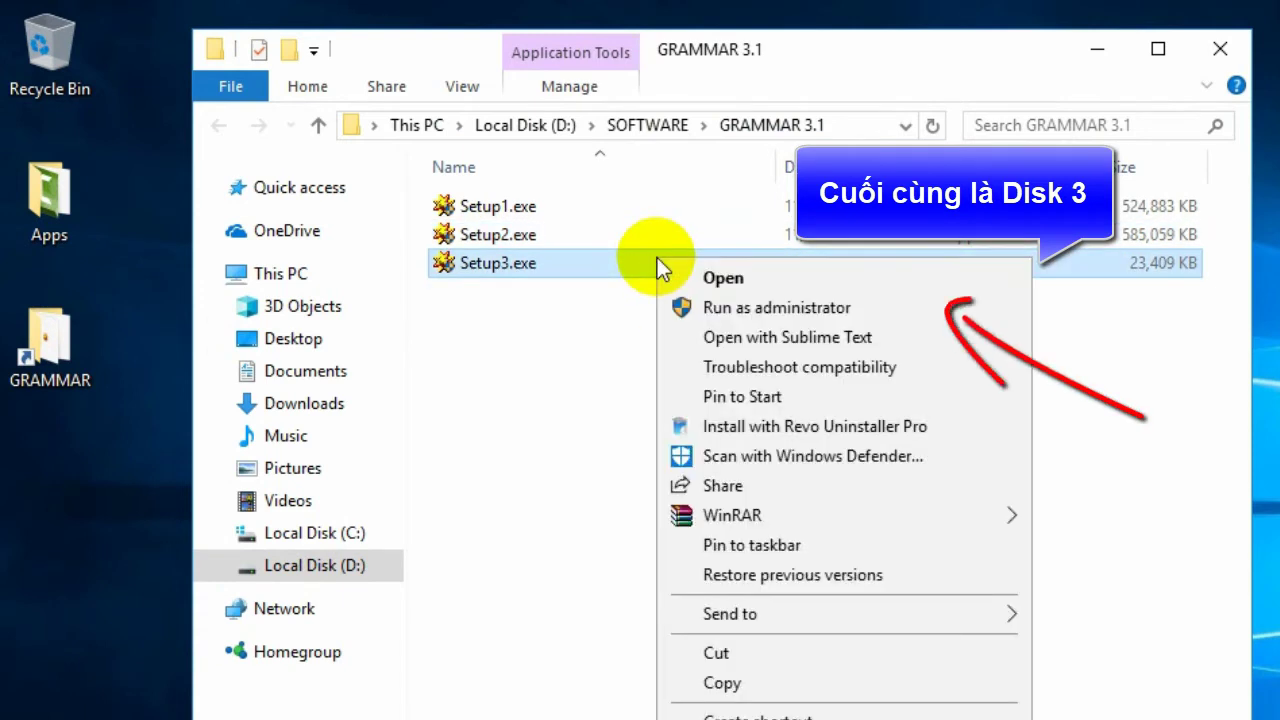
left_click(896, 307)
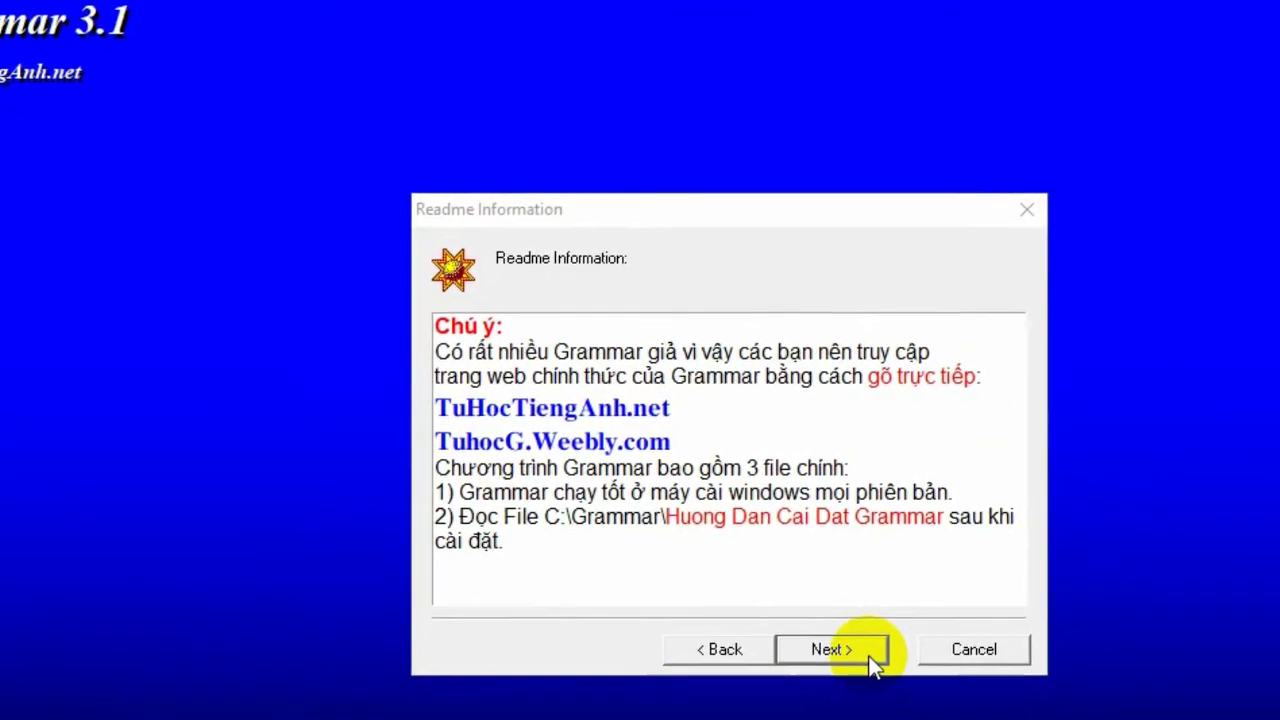
left_click(664, 587)
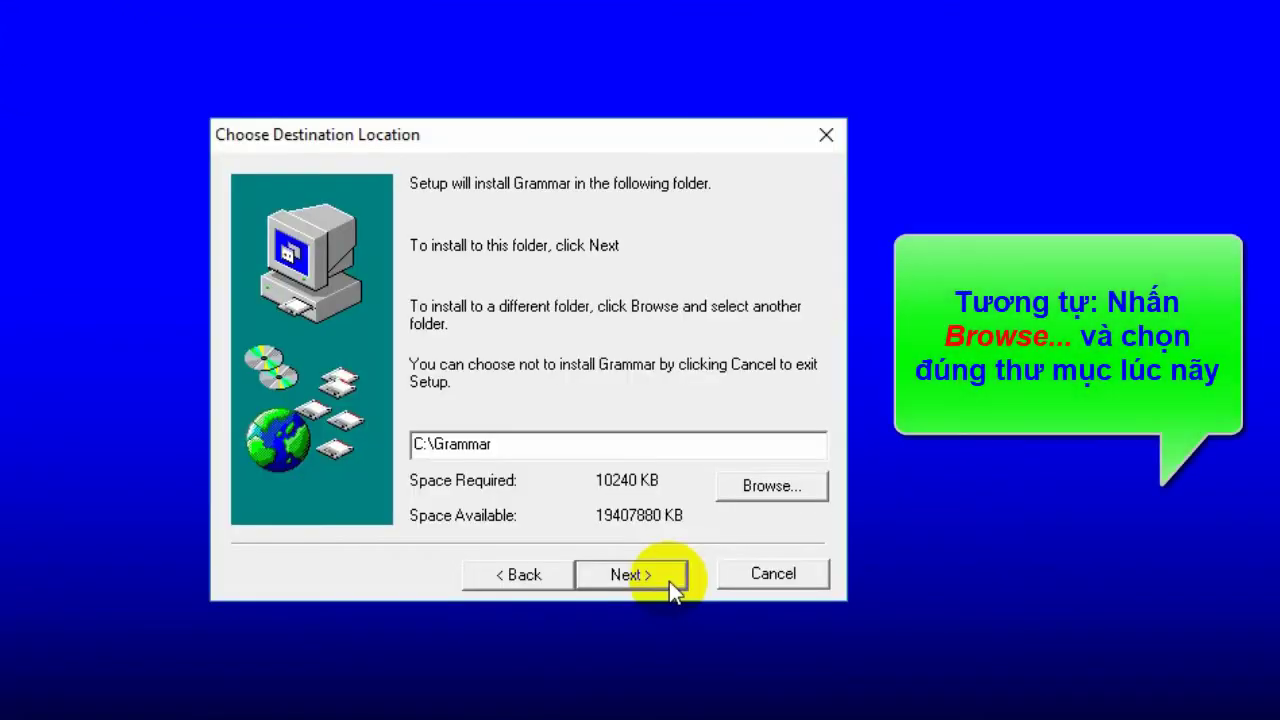
- Point the third setup to the same D:\GRAMMAR folder and start its installation
left_click(735, 490)
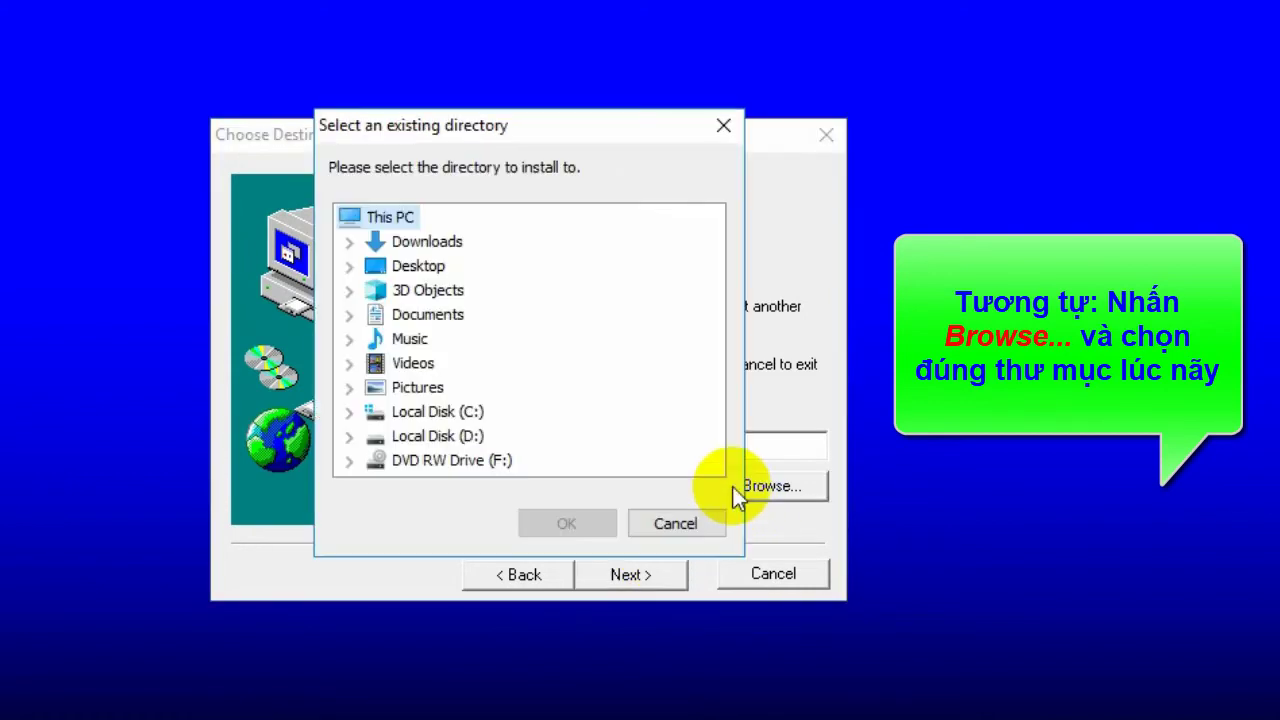
left_click(348, 436)
left_click(452, 363)
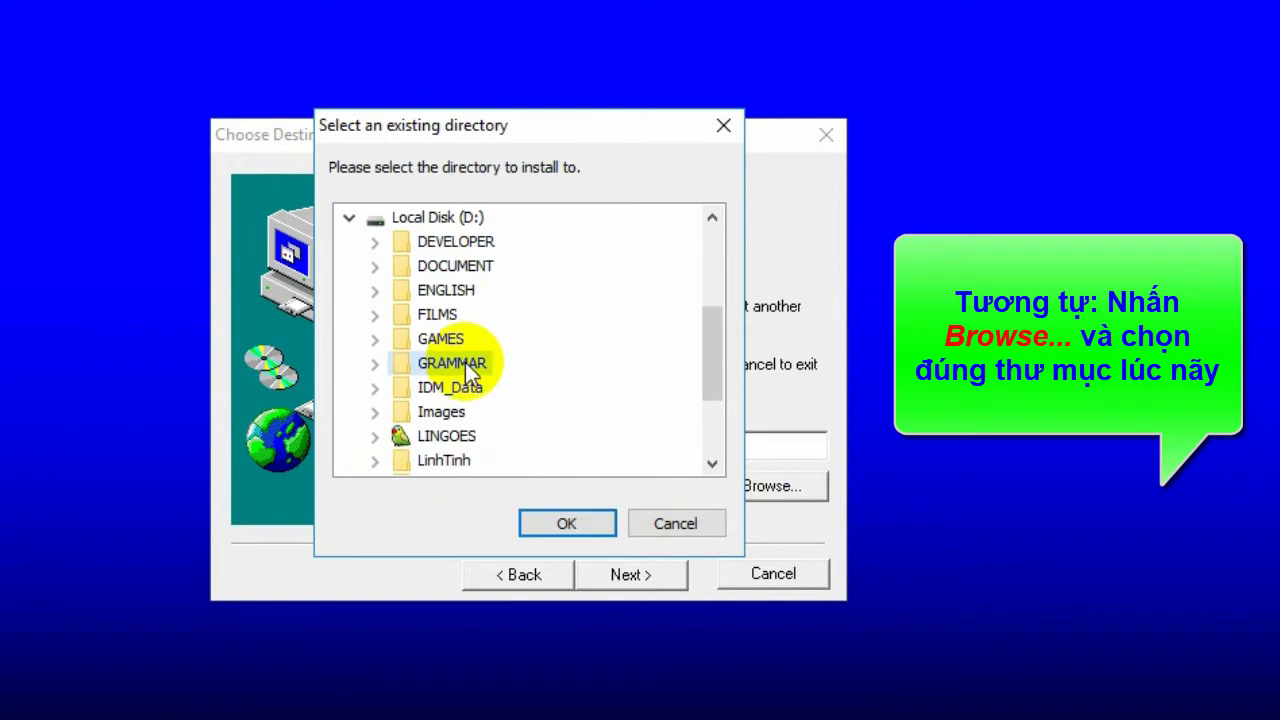
left_click(592, 530)
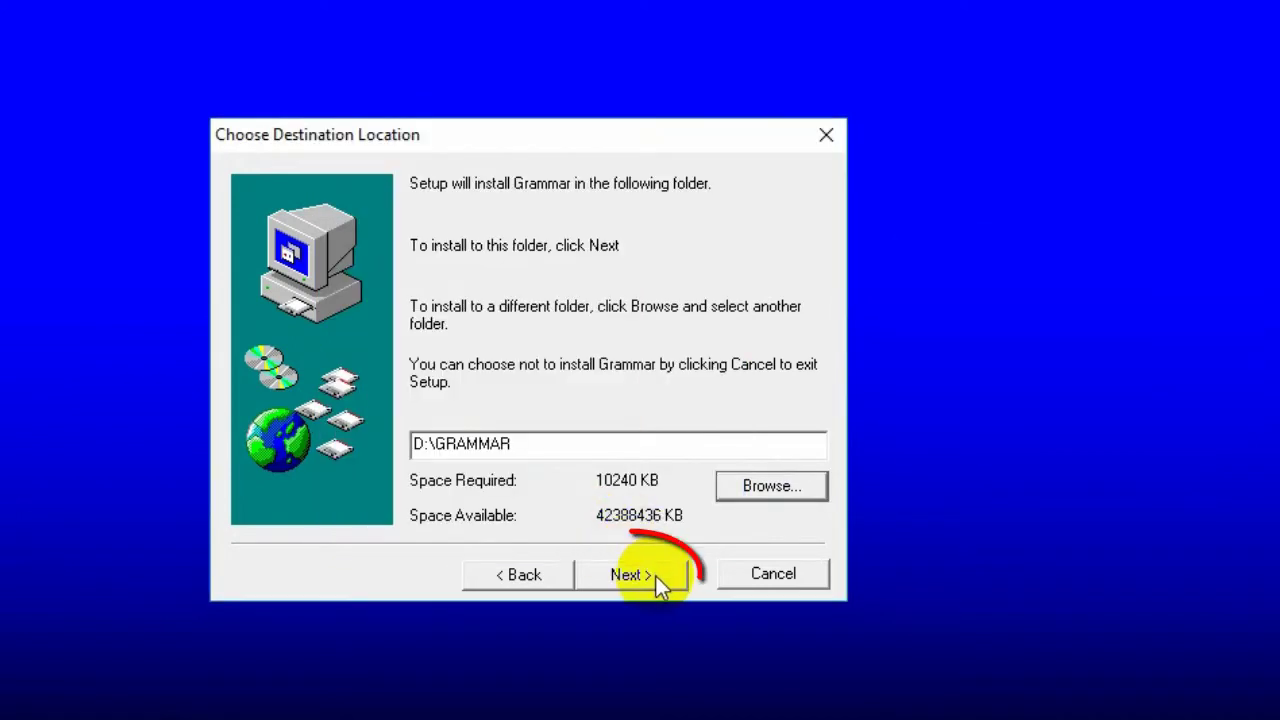
left_click(640, 575)
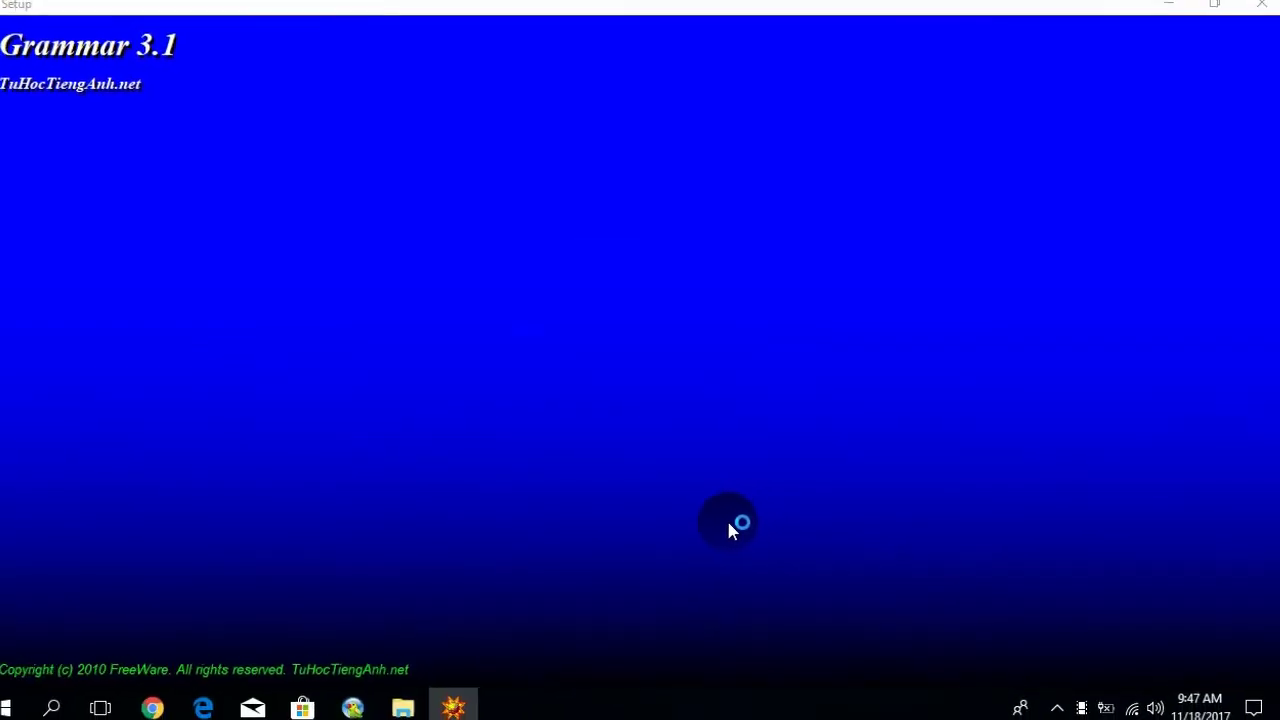
- Proceed past the Ryan22 US English Voice wizard's welcome page and accept the license agreement terms
left_click(733, 520)
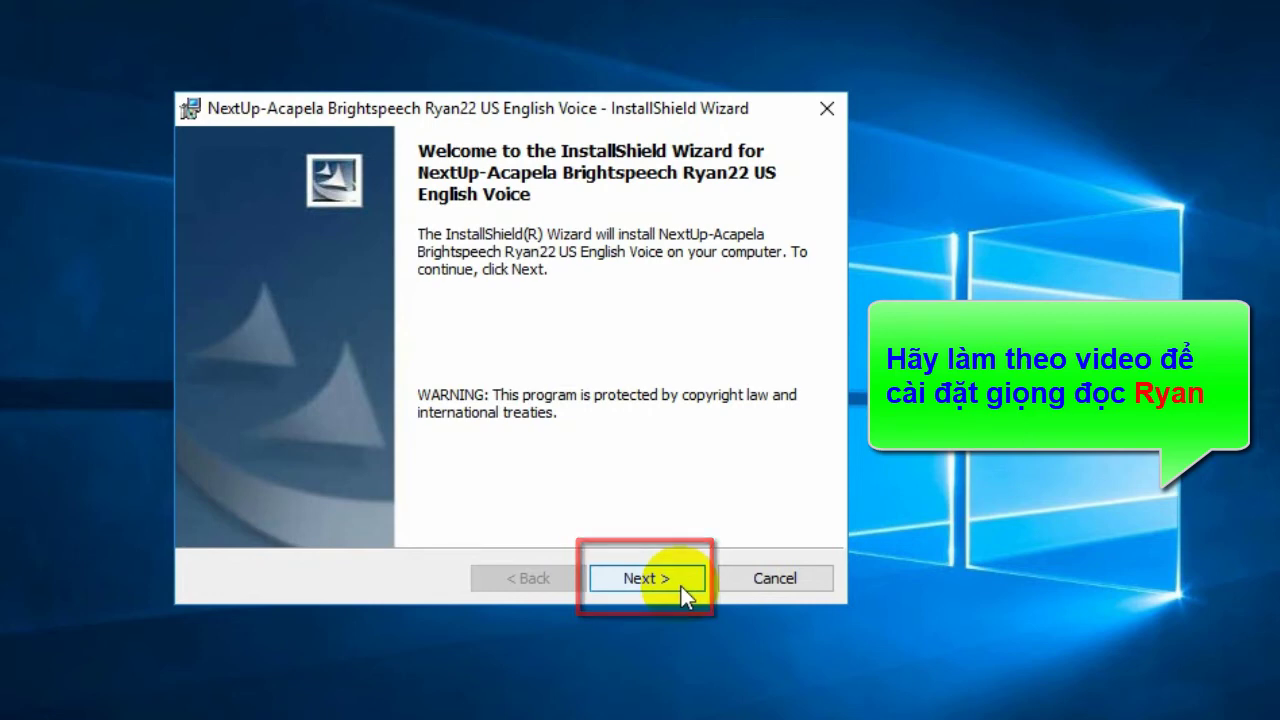
left_click(681, 586)
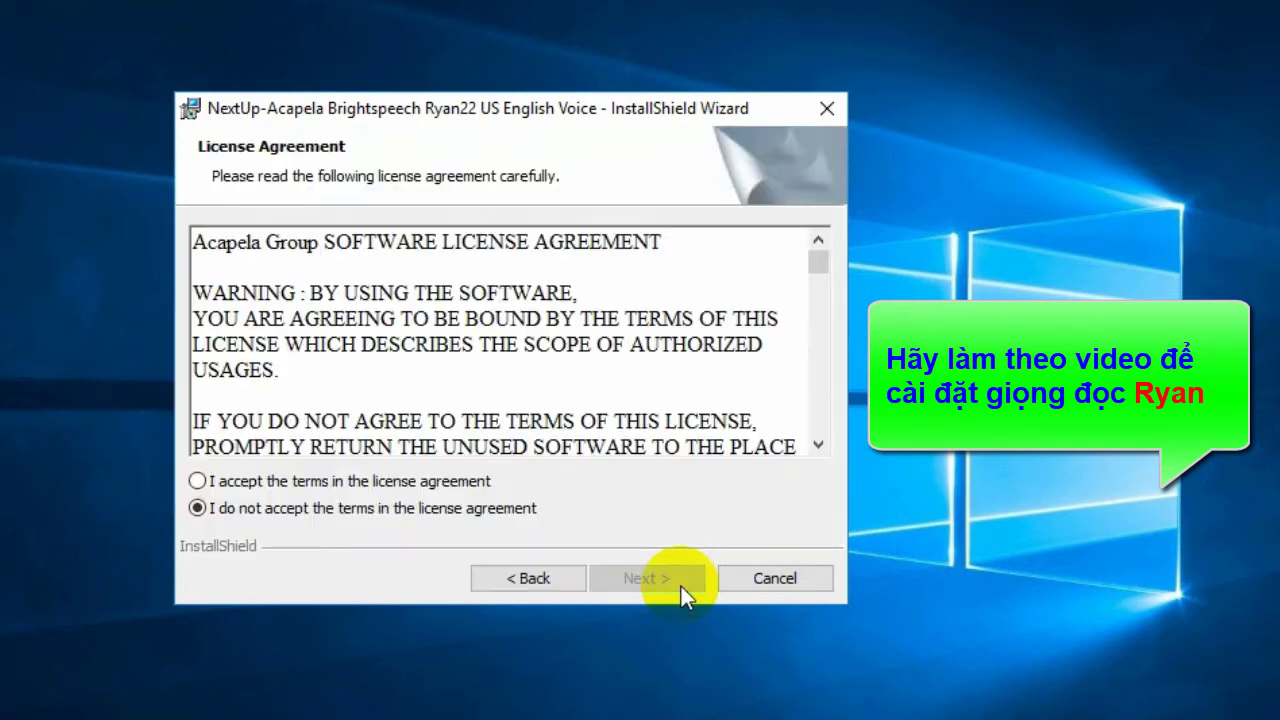
left_click(455, 484)
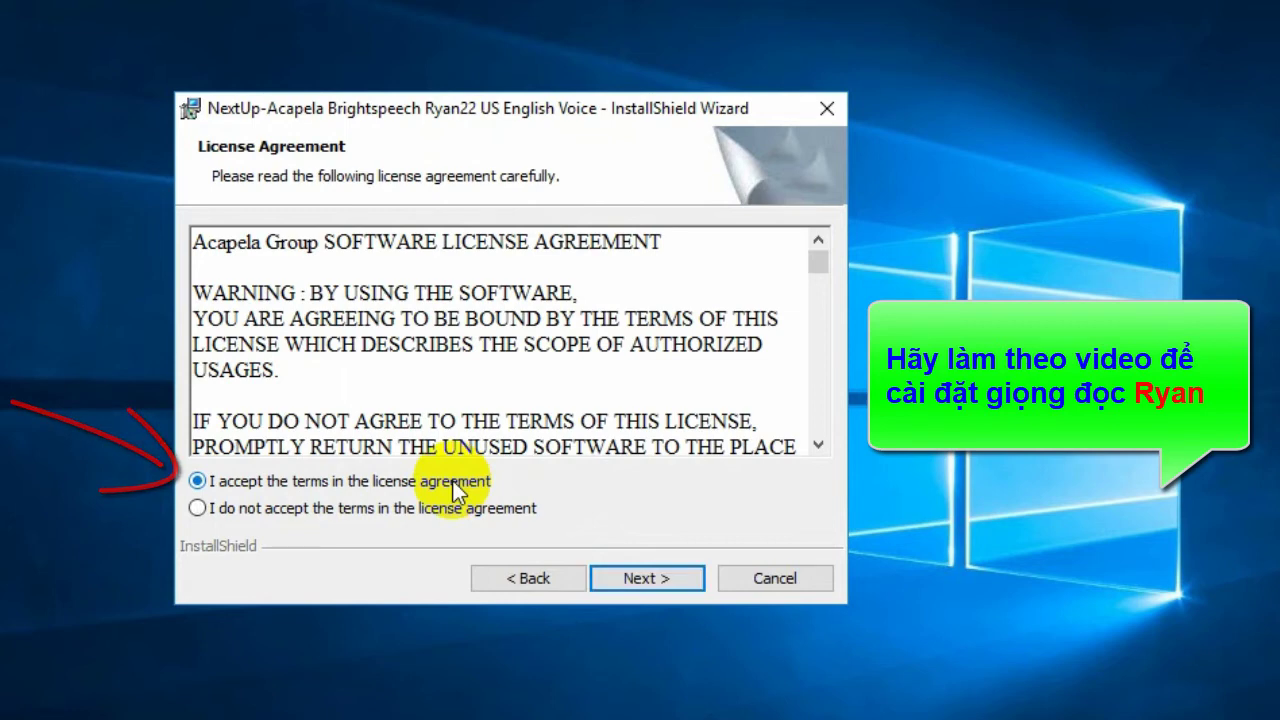
- Install the Ryan22 US English Voice into the default C:\Program Files\NextUp-Acapela\ folder and finish the wizard
left_click(684, 571)
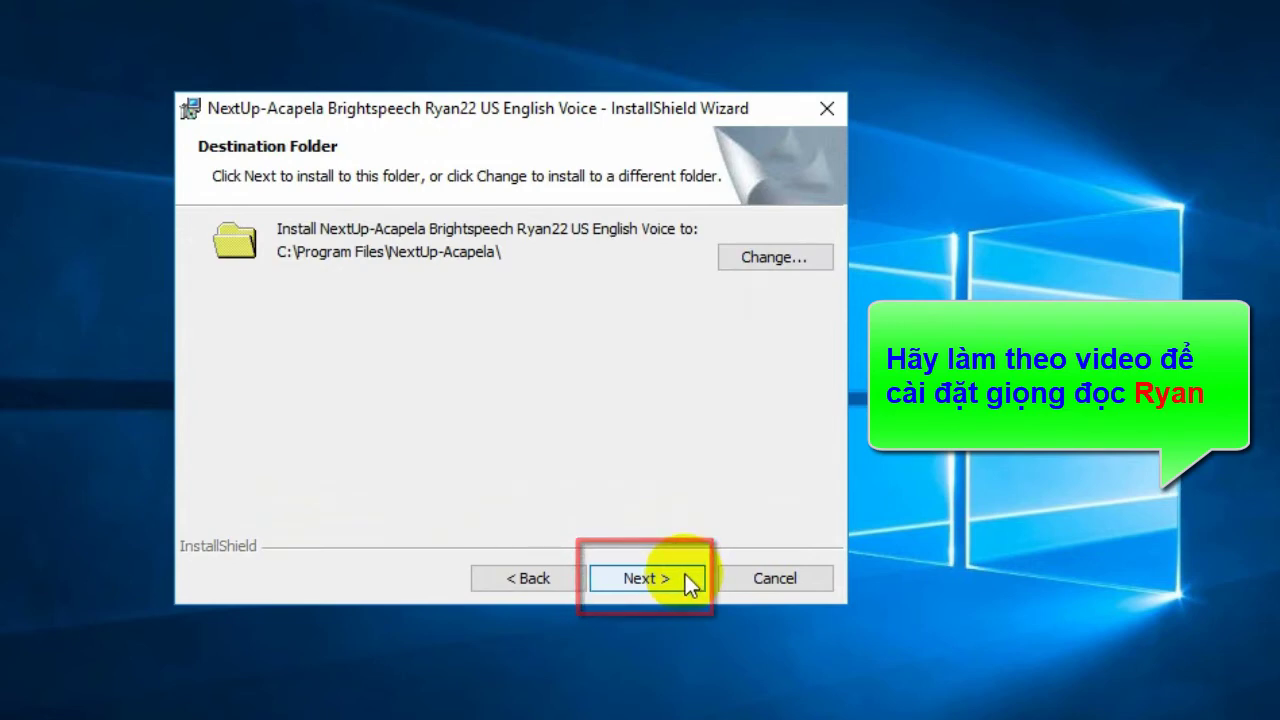
left_click(685, 574)
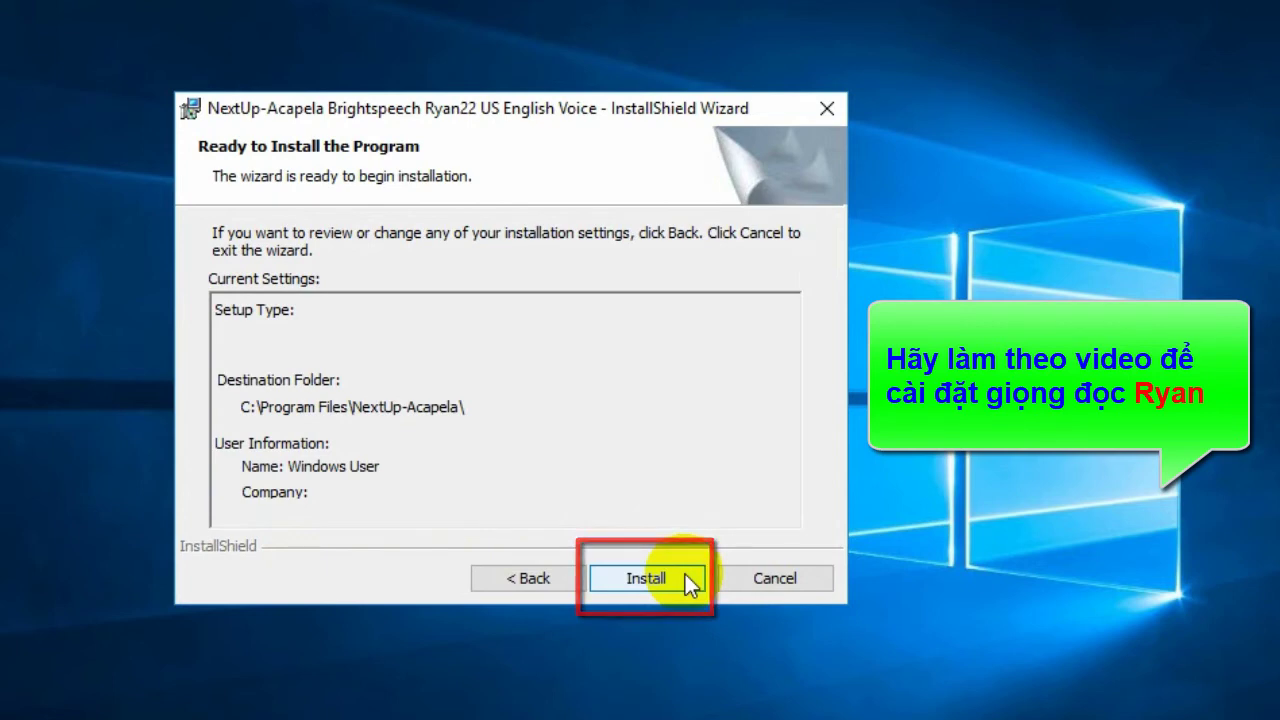
left_click(685, 574)
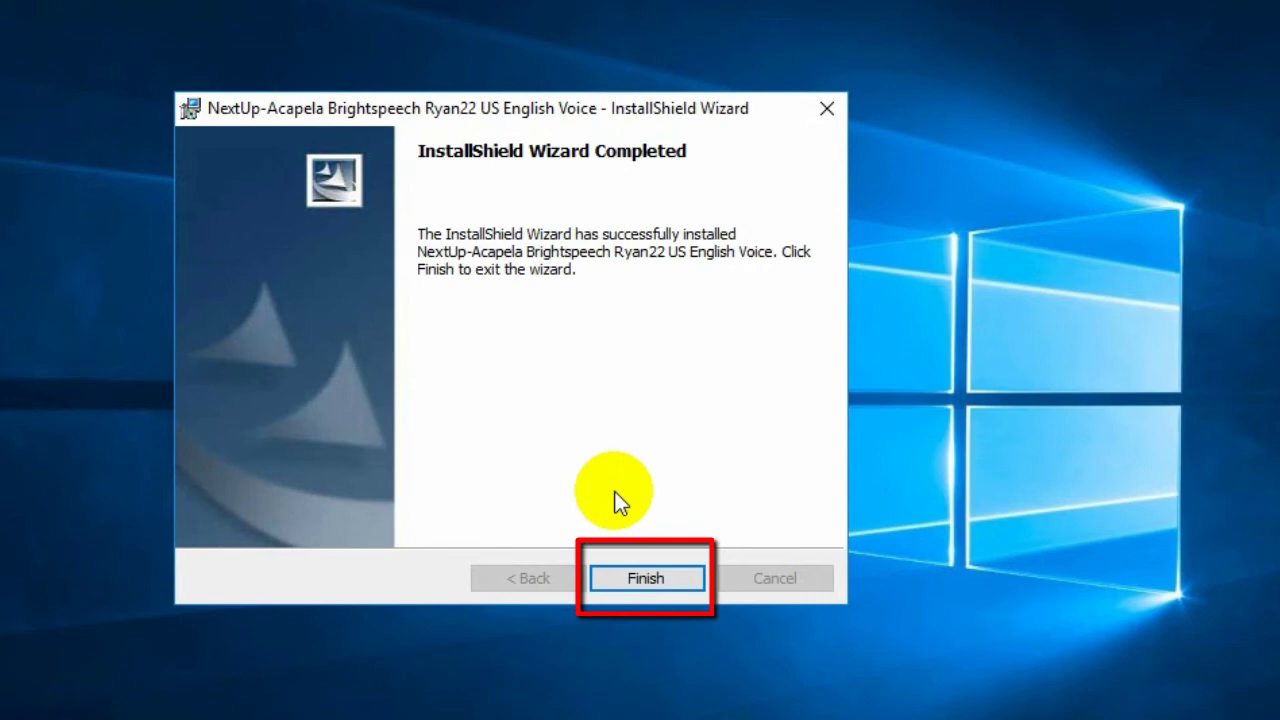
left_click(673, 577)
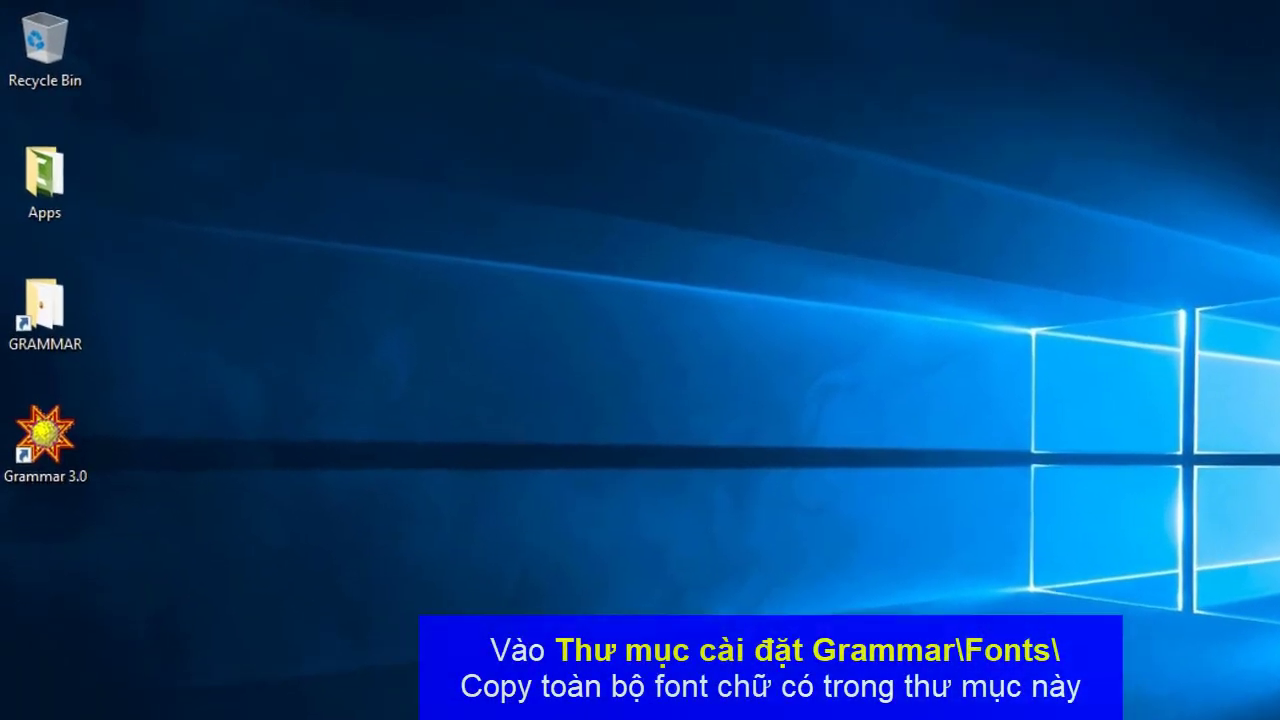
- Switch to File Explorer and open the Fonts folder inside D:\GRAMMAR
left_click(415, 700)
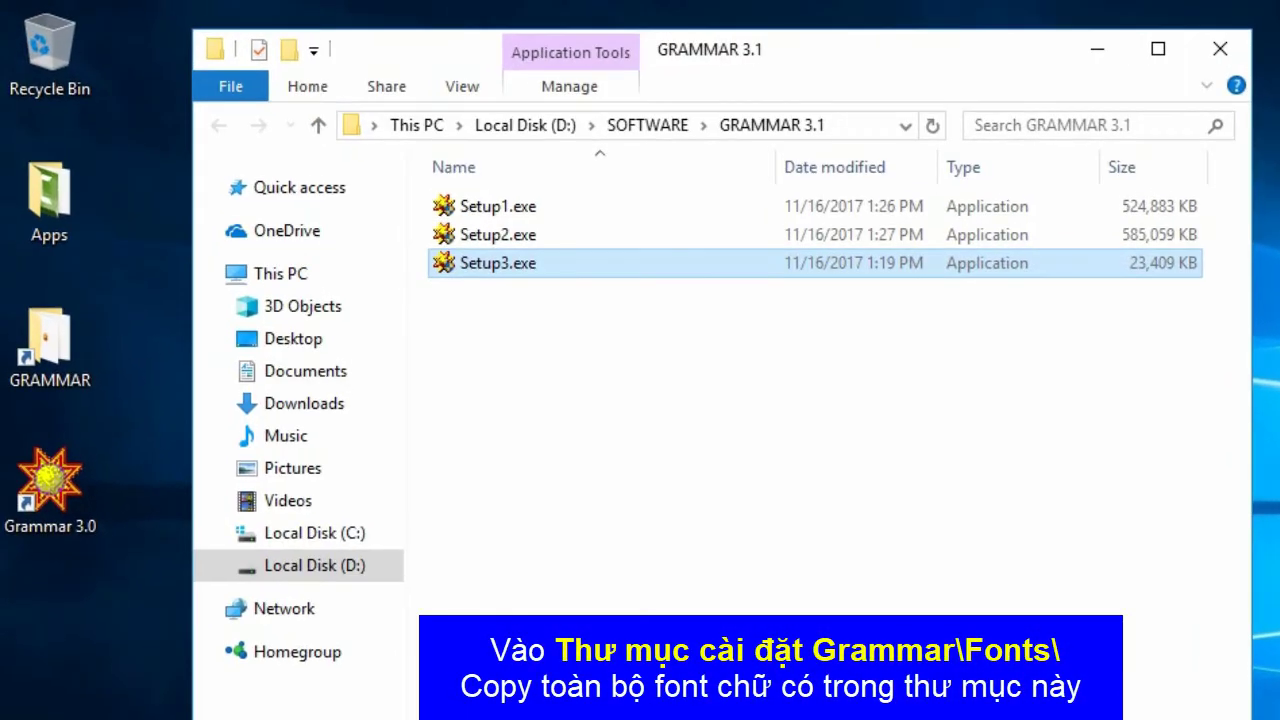
left_click(379, 573)
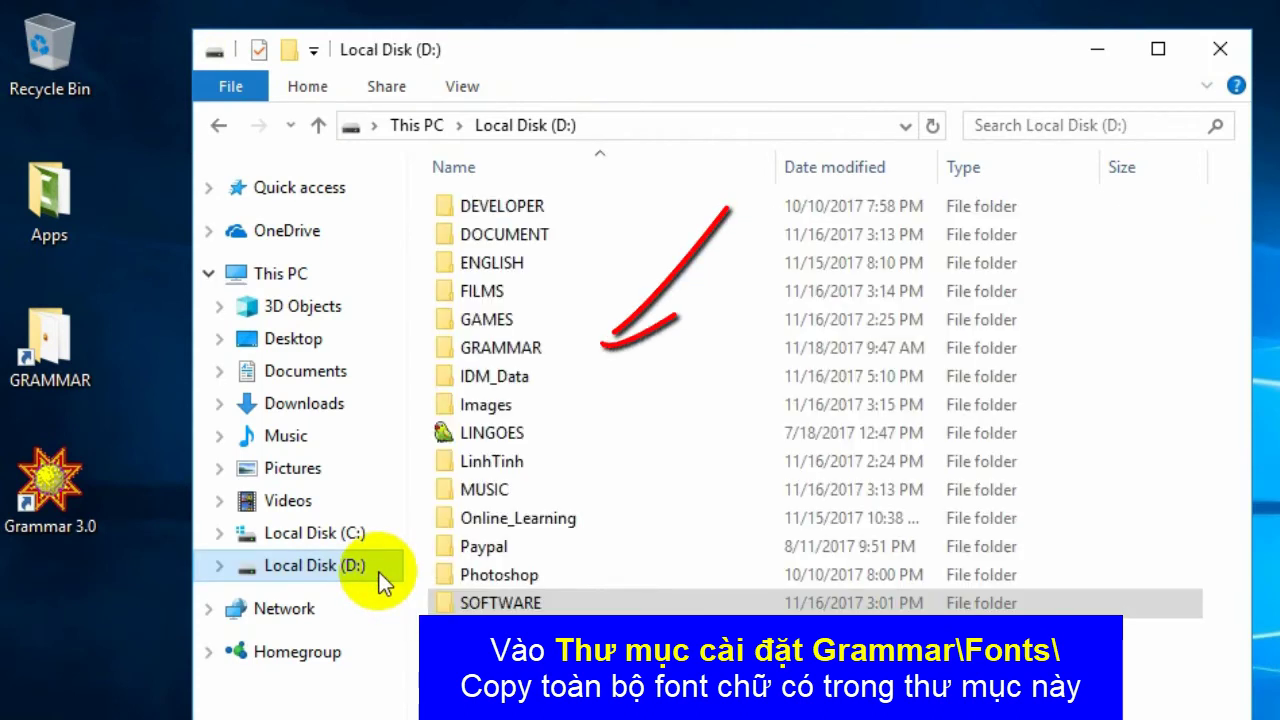
left_click(505, 349)
double_click(505, 349)
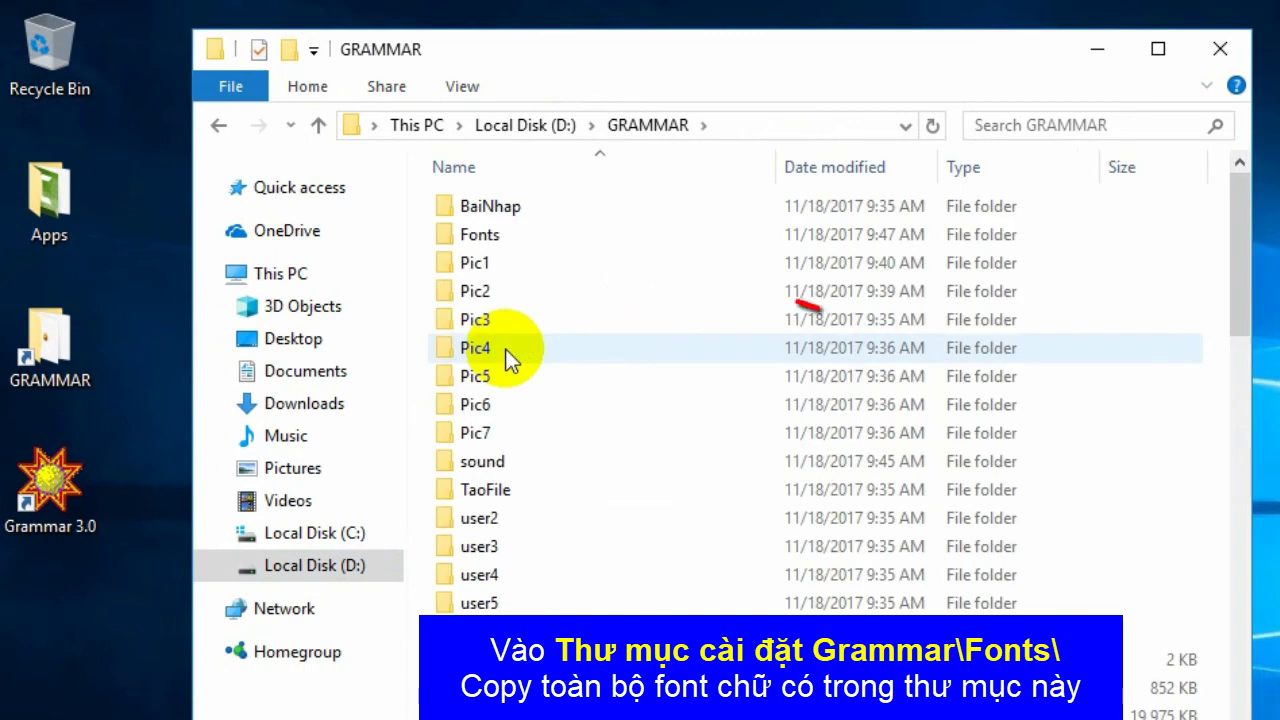
left_click(557, 239)
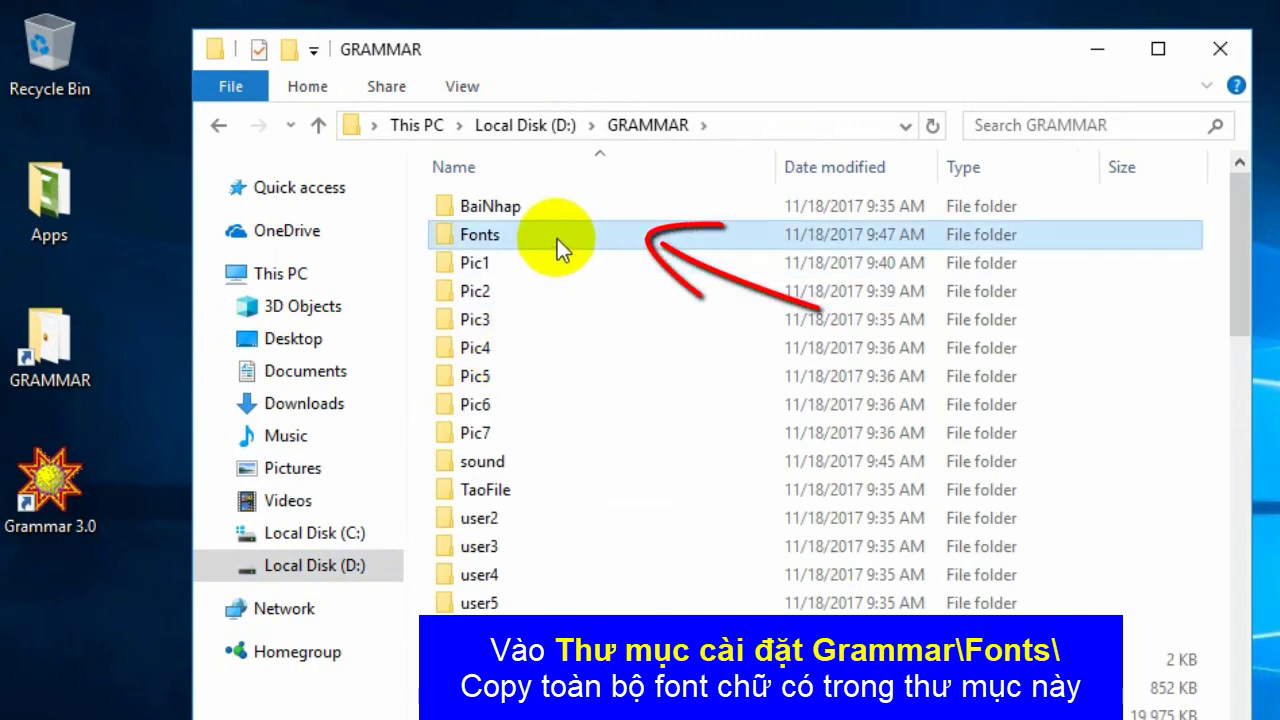
double_click(554, 238)
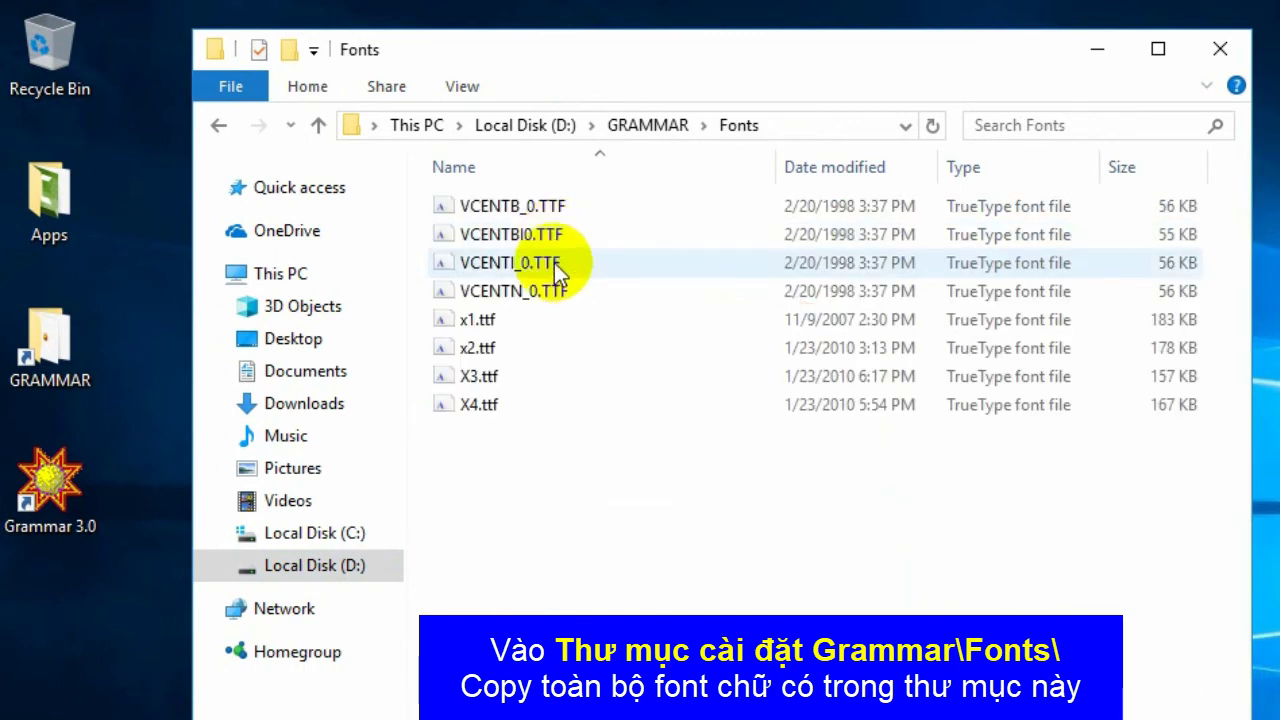
- Copy all the font files in D:\GRAMMAR\Fonts, from VCENTB_0.TTF to X4.ttf
left_click_drag(549, 462, 524, 207)
right_click(586, 209)
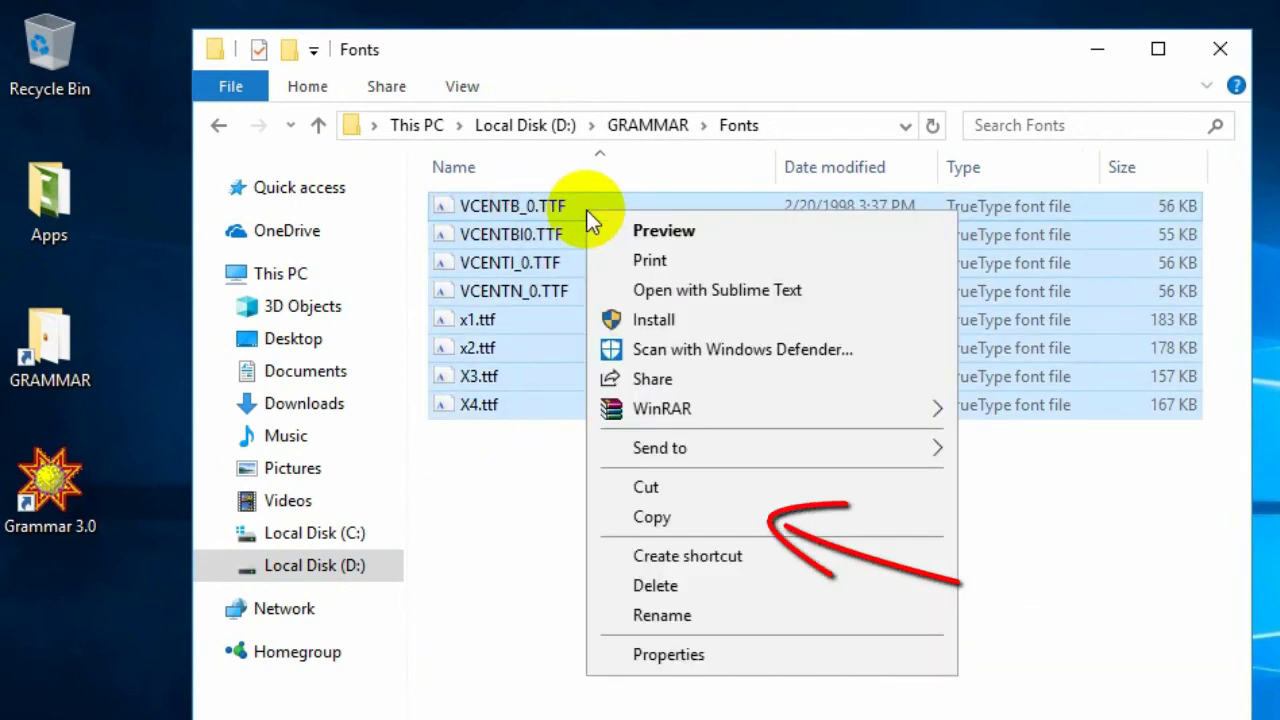
left_click(711, 518)
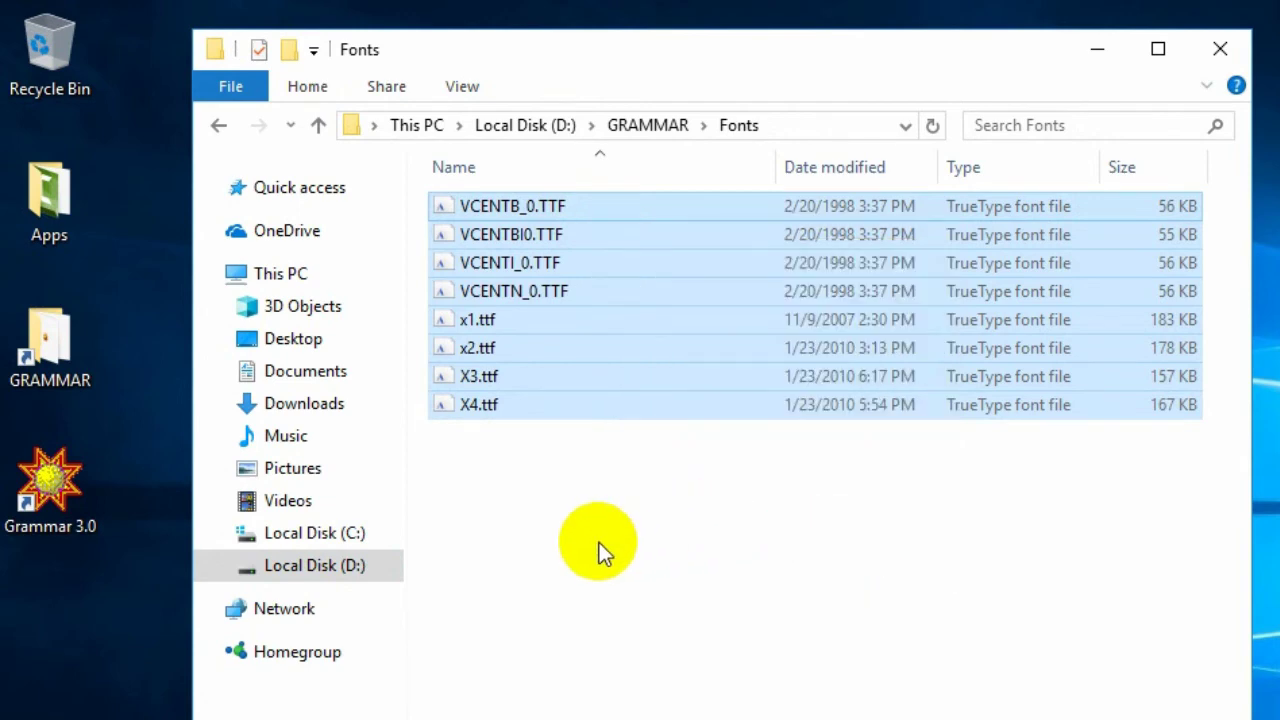
- Paste the copied font files into the C:\Windows\Fonts folder
left_click(355, 535)
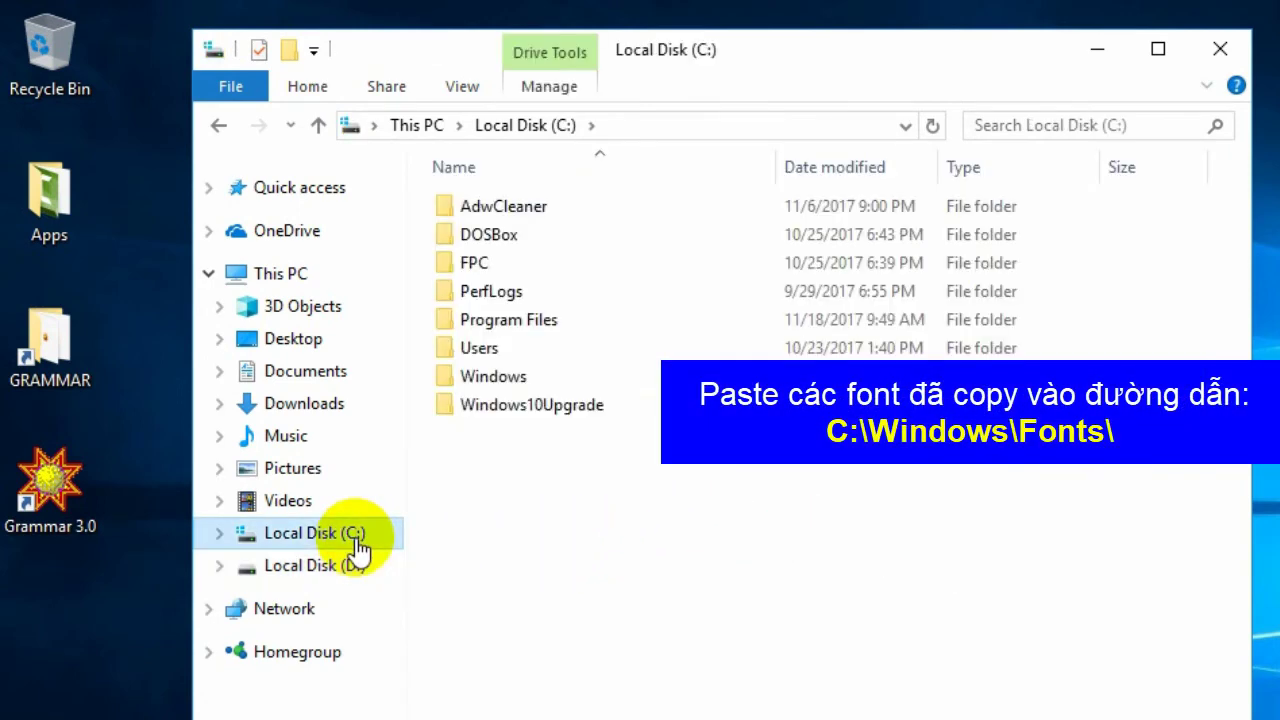
double_click(549, 384)
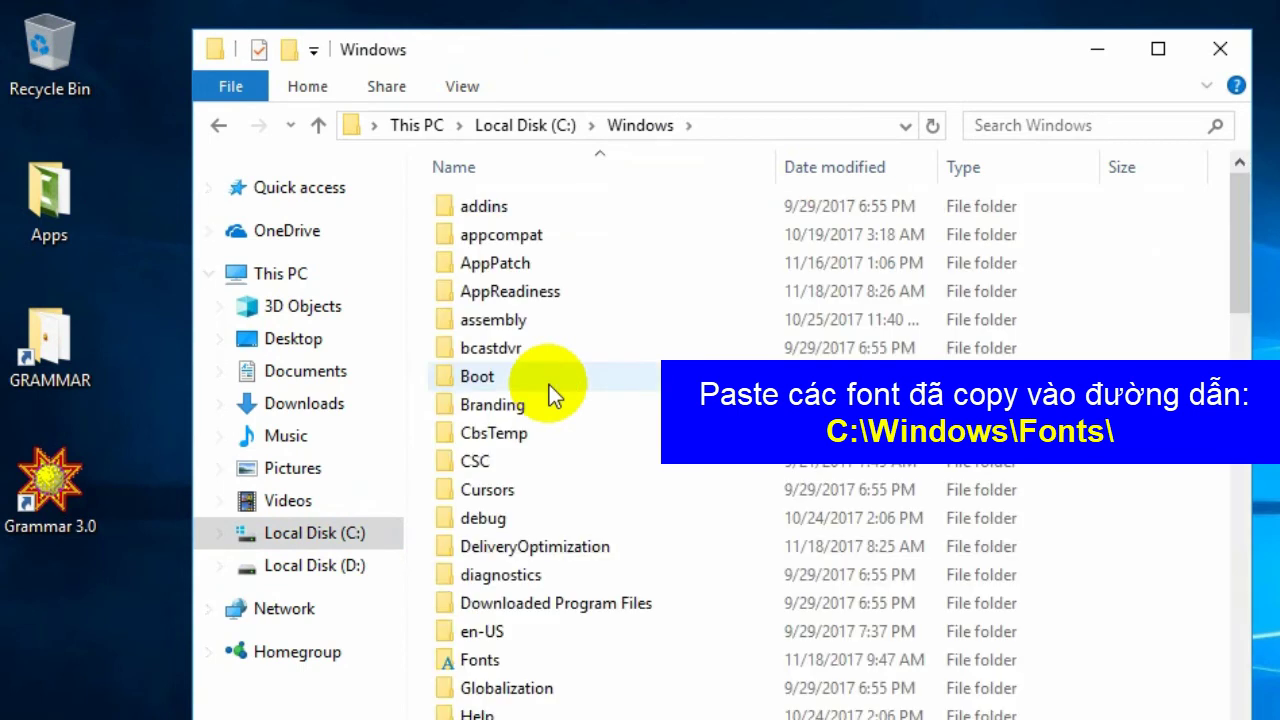
left_click(577, 668)
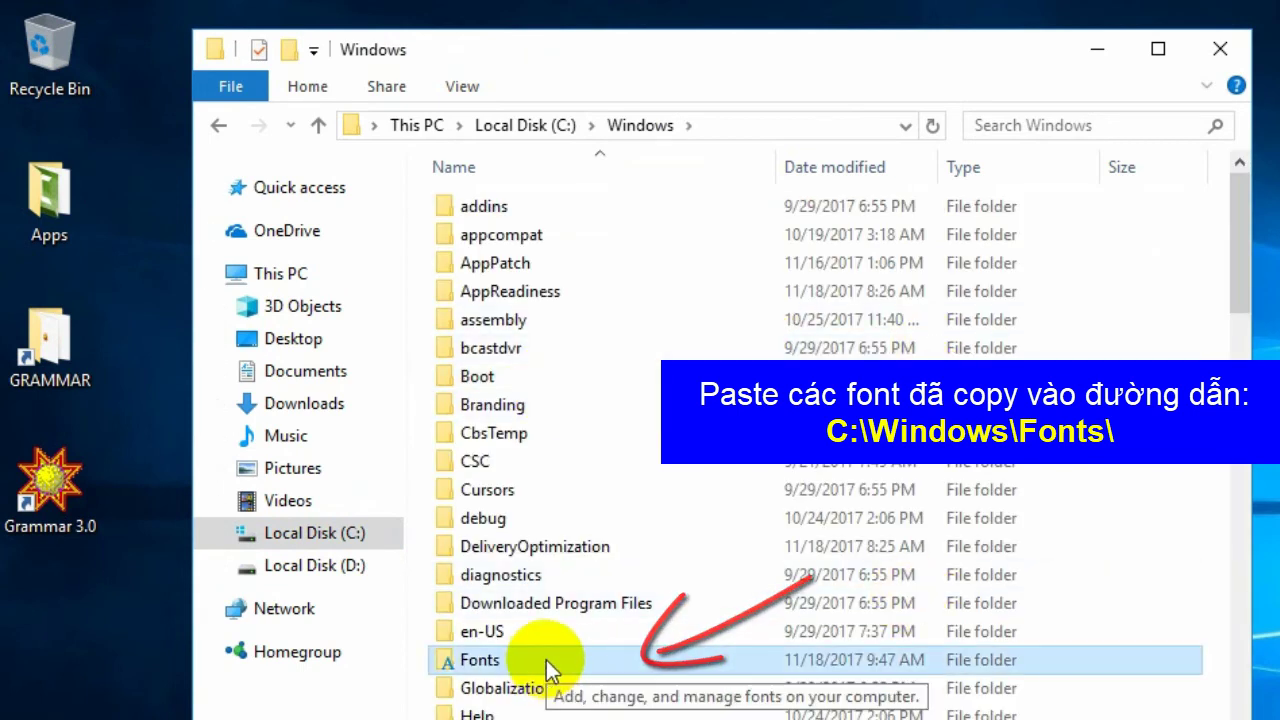
double_click(545, 660)
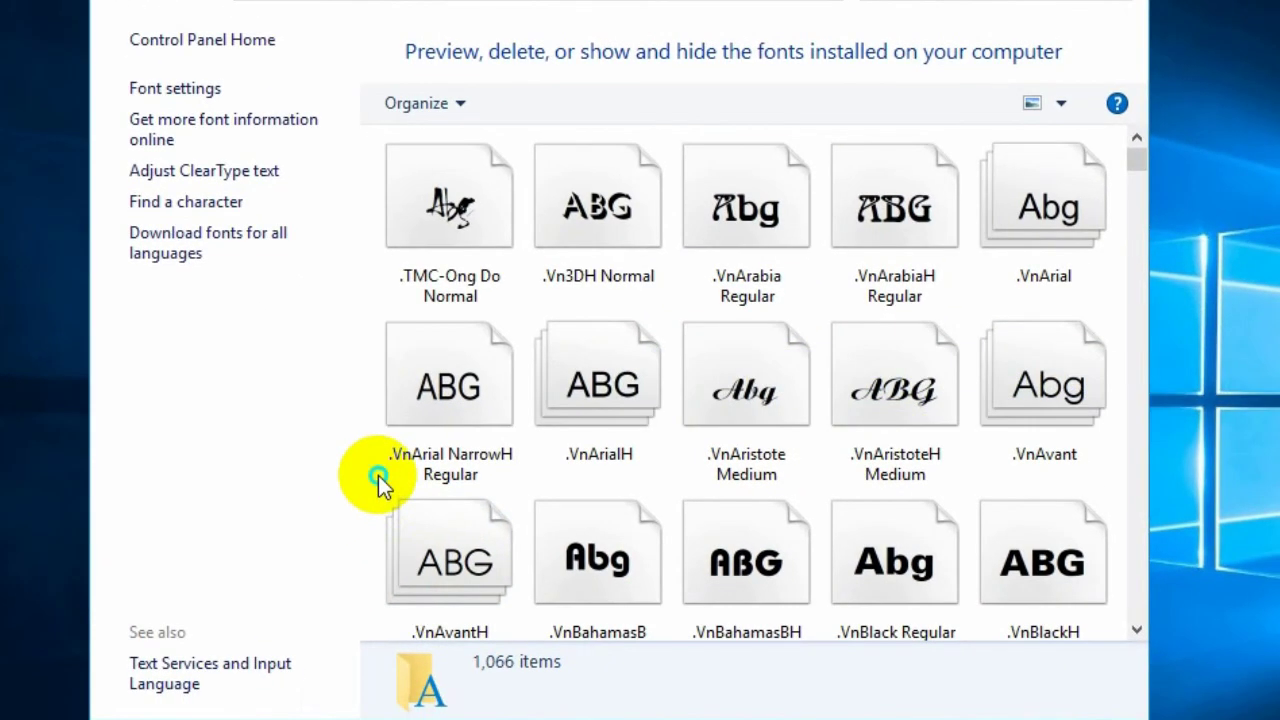
right_click(378, 475)
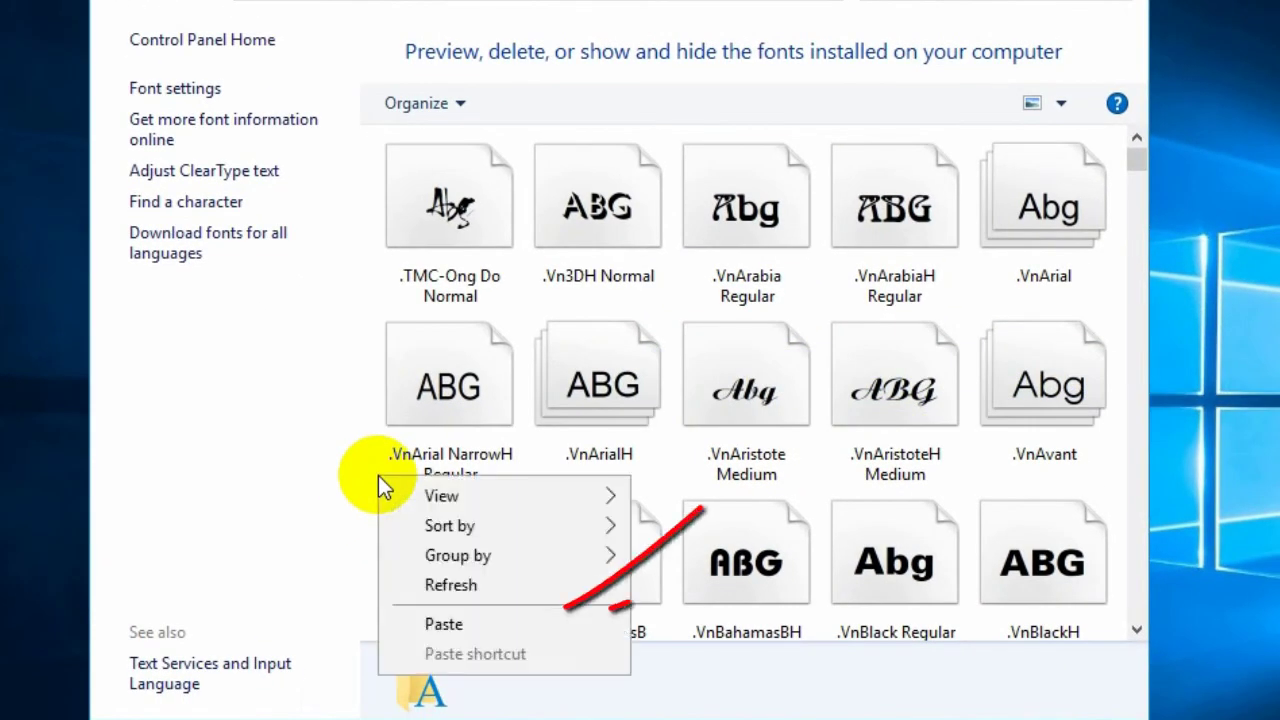
mouse_move(415, 492)
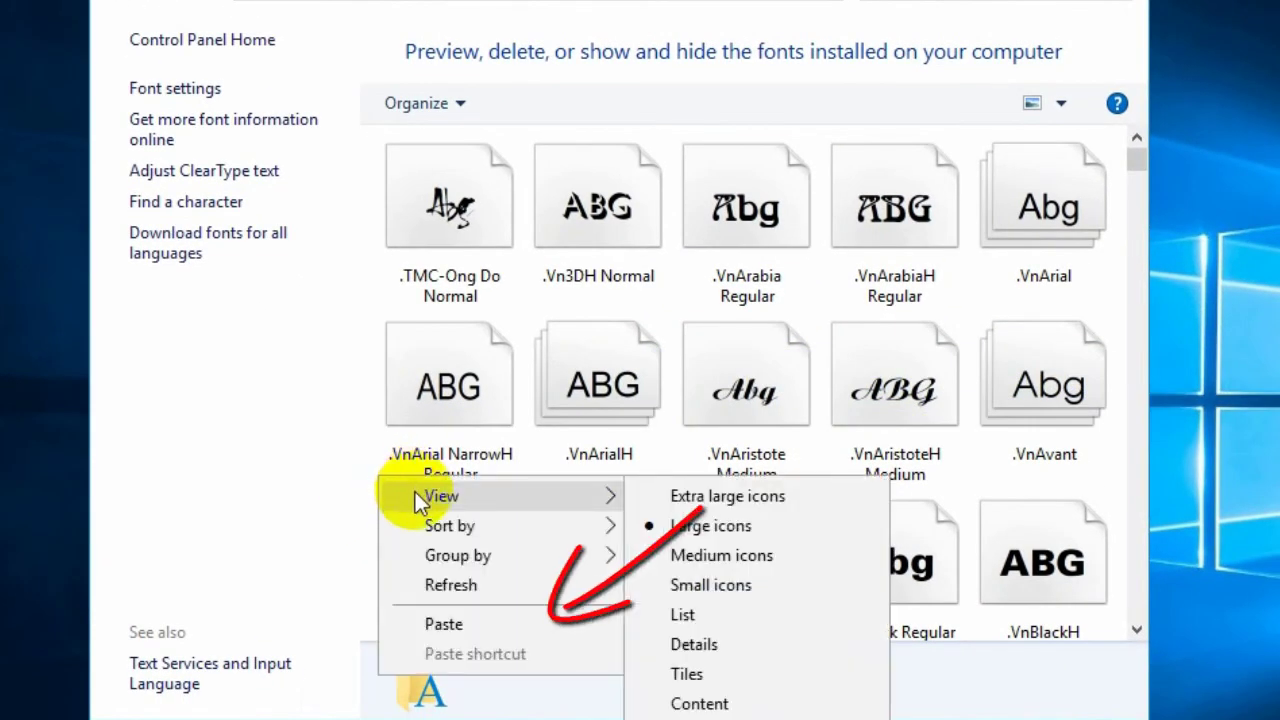
left_click(494, 623)
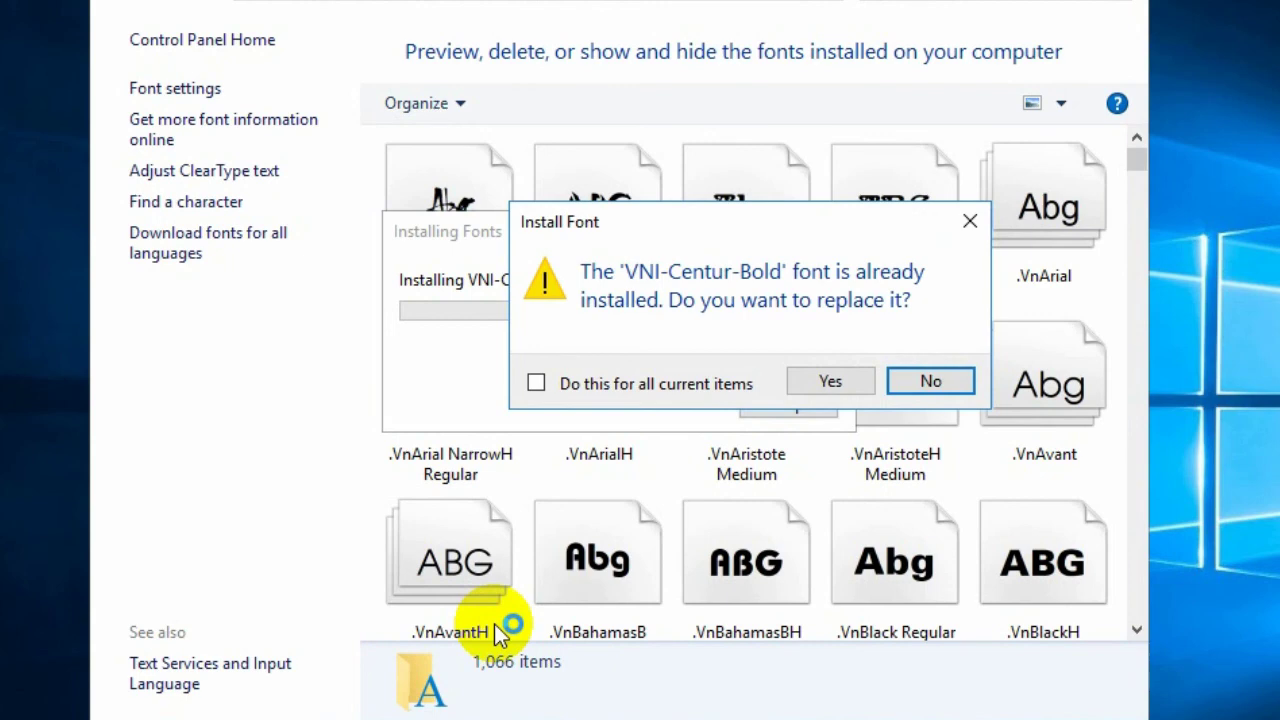
- Decline replacing already installed fonts for all current items and close the Fonts window
left_click(729, 390)
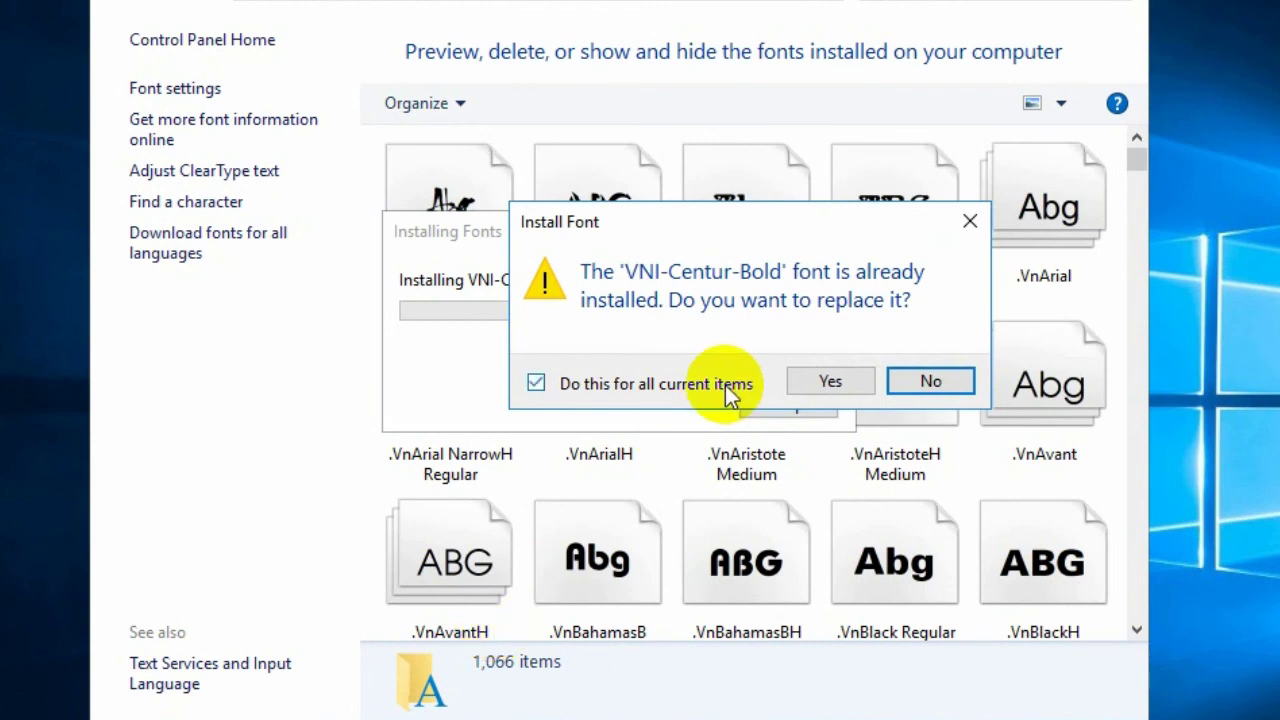
left_click(905, 379)
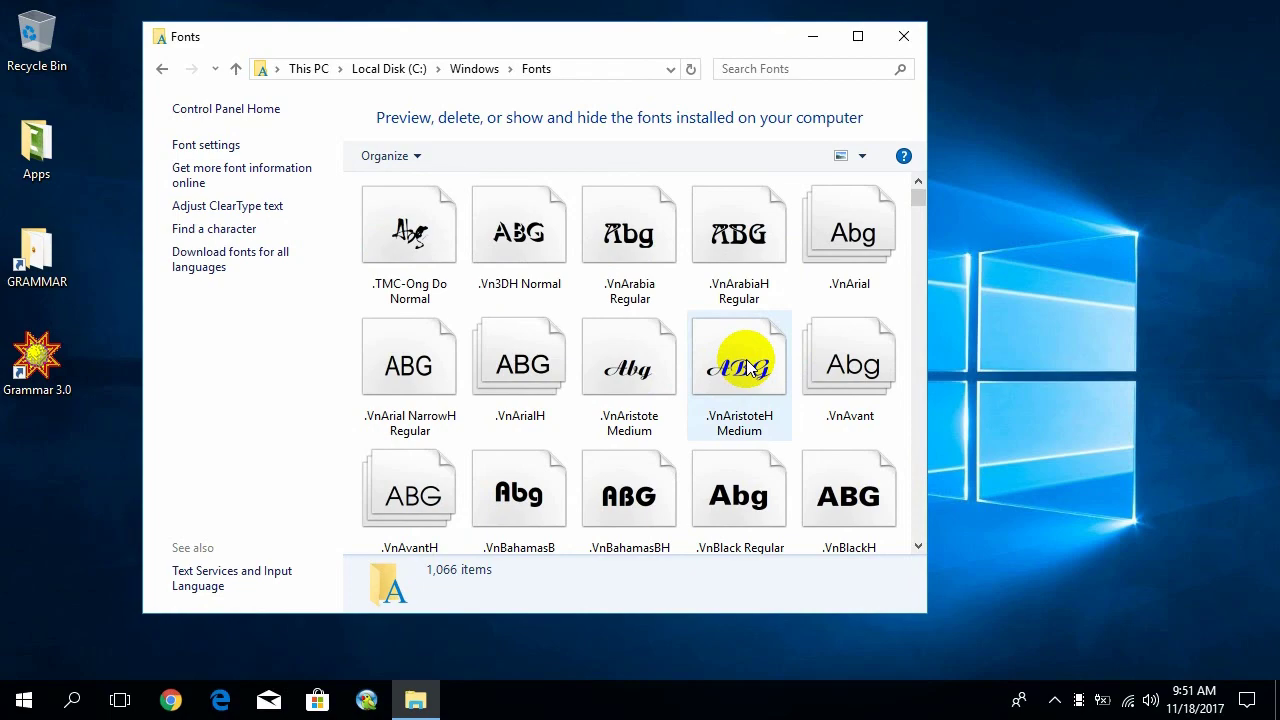
left_click(900, 37)
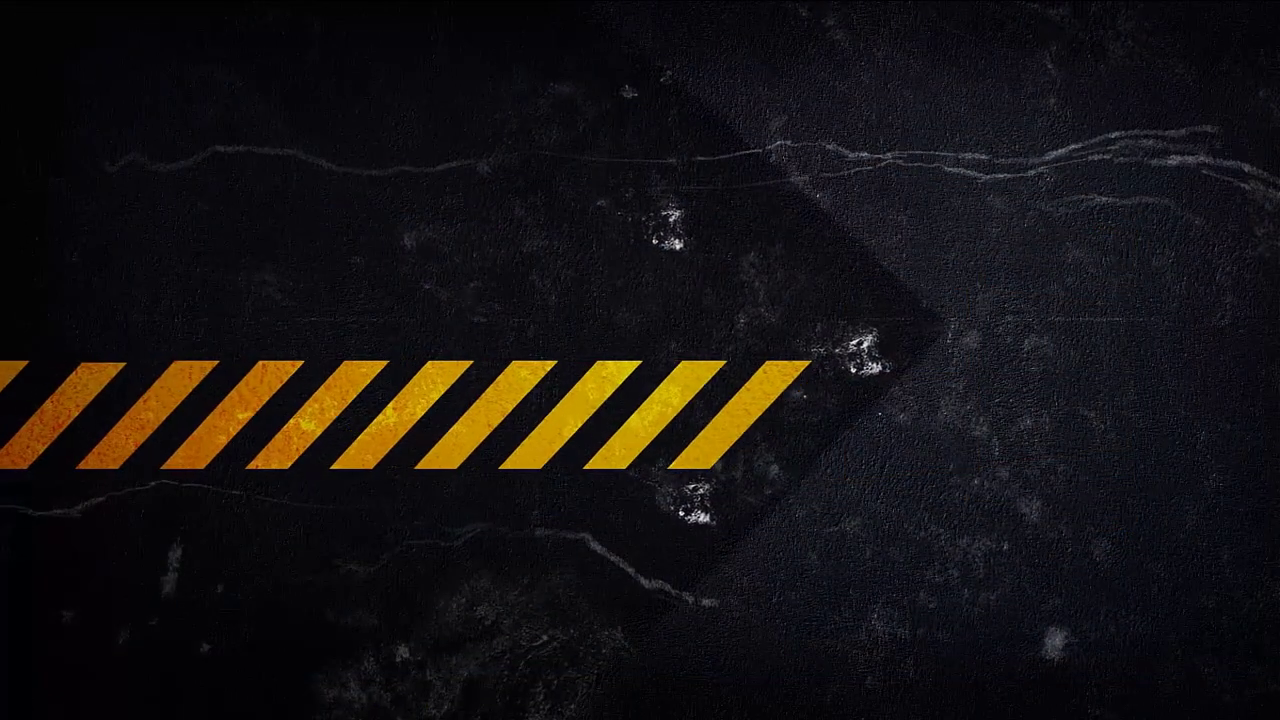